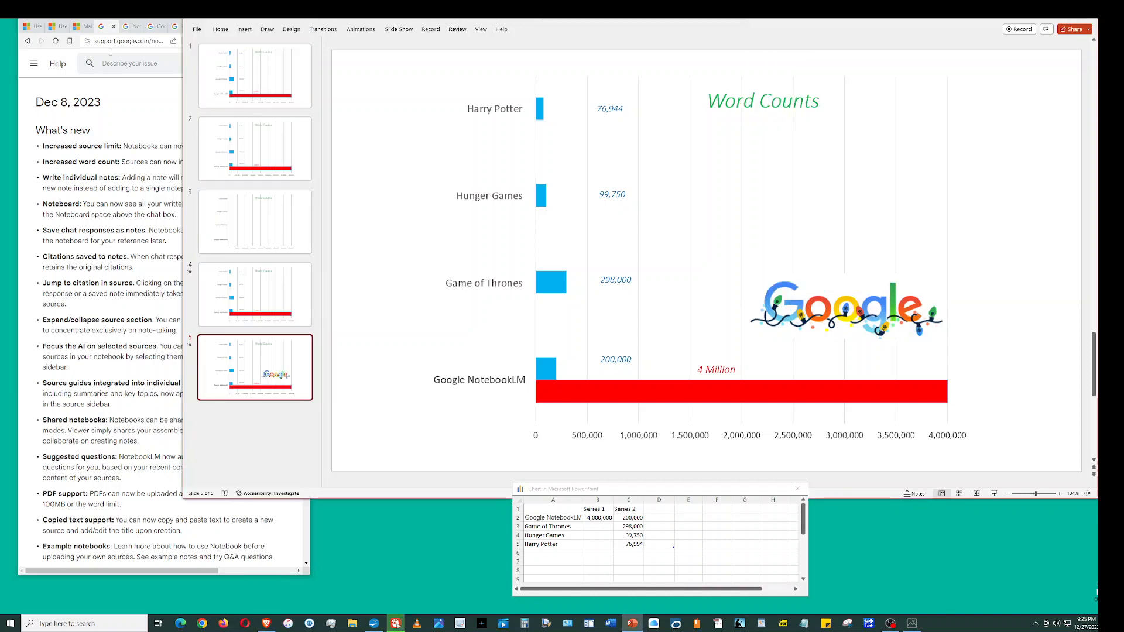
Step: Review the Microsoft support article on inserting charts alongside the presentation's chart command and chart data sheet
{"action": "left_click", "coordinate": [34, 30]}
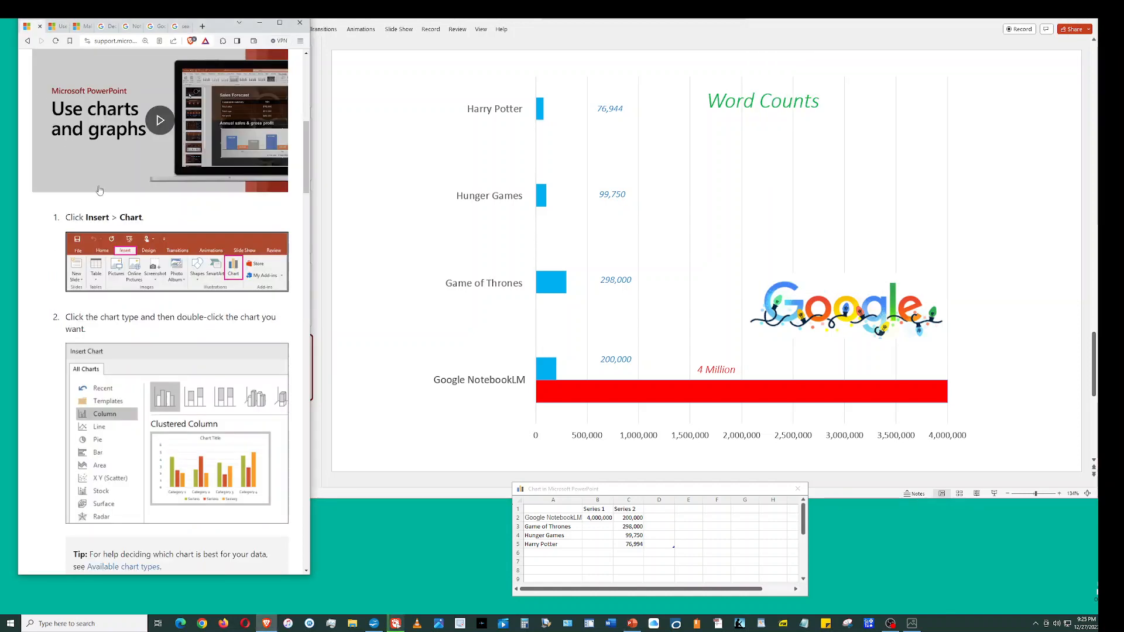
{"action": "left_click", "coordinate": [458, 22]}
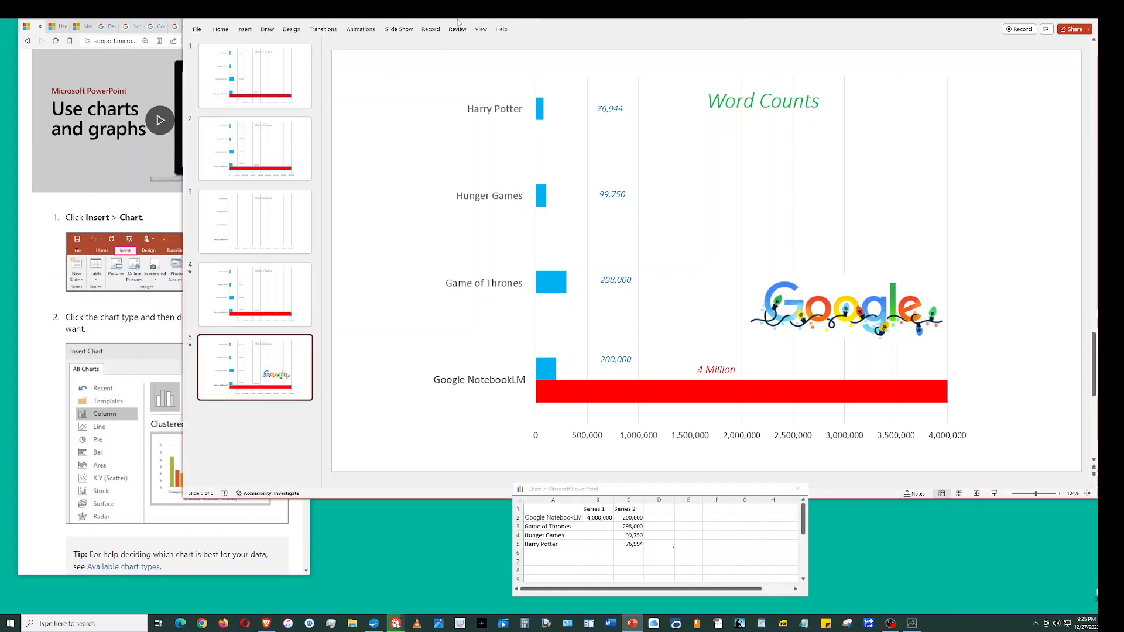
{"action": "left_click", "coordinate": [243, 30]}
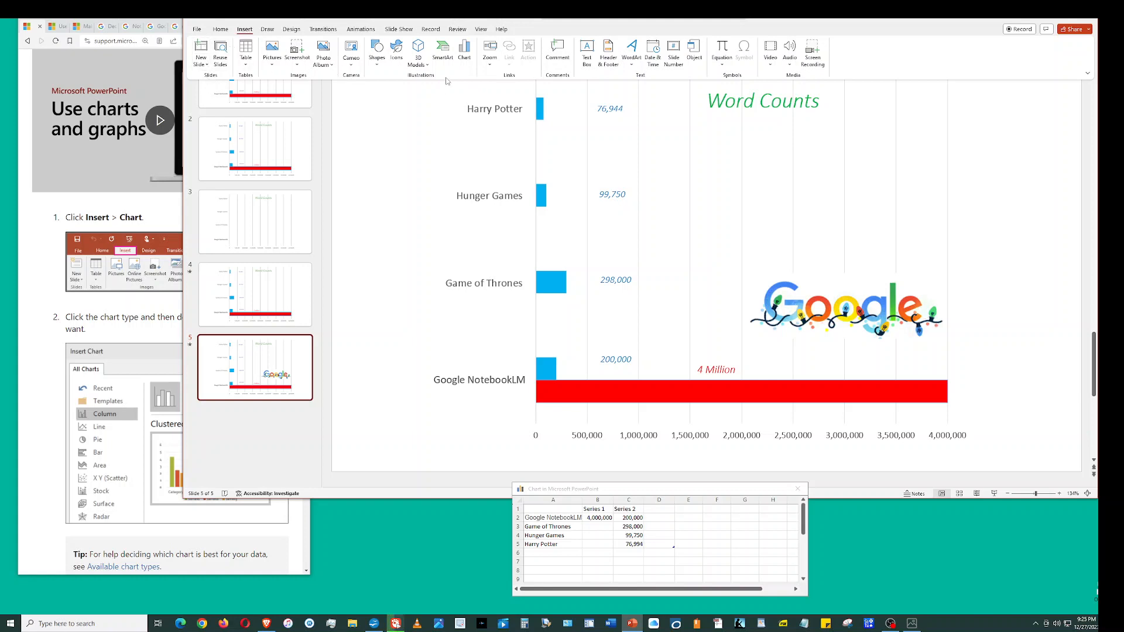
{"action": "left_click", "coordinate": [169, 267]}
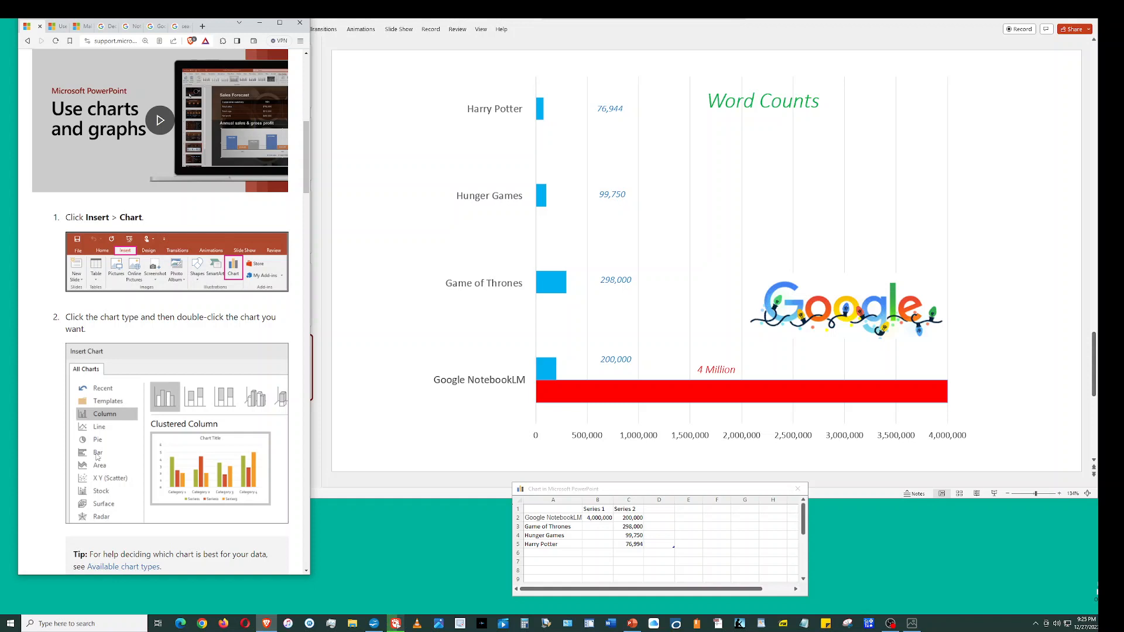
{"action": "left_click", "coordinate": [632, 491]}
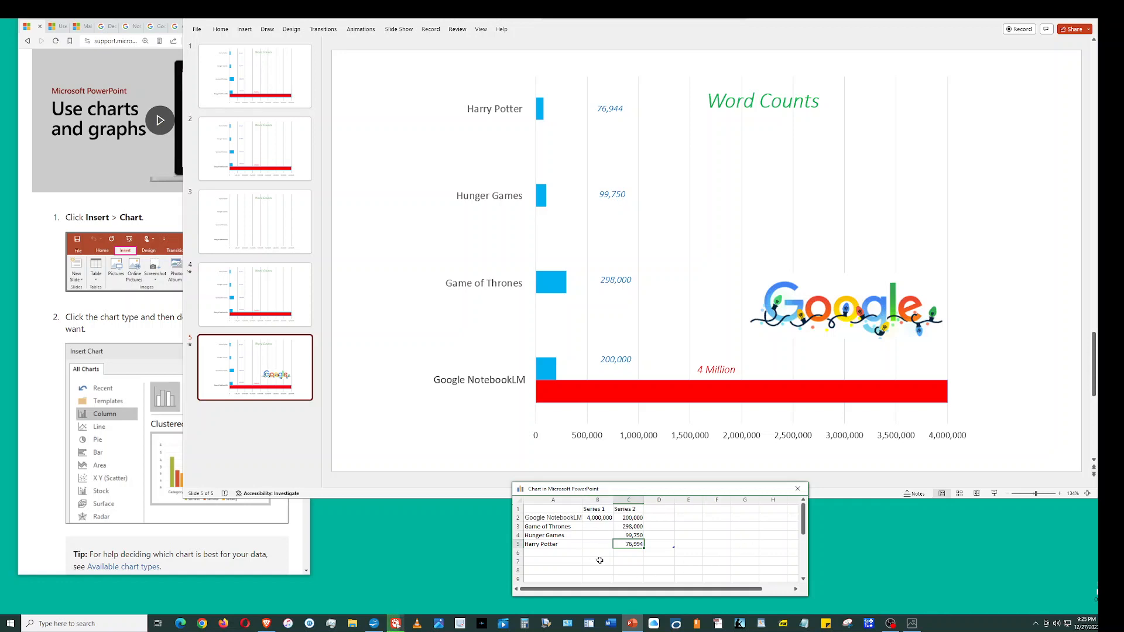
Step: Open slide 1 and zoom out to 90% to view the chart legend below the slide
{"action": "left_click", "coordinate": [279, 94]}
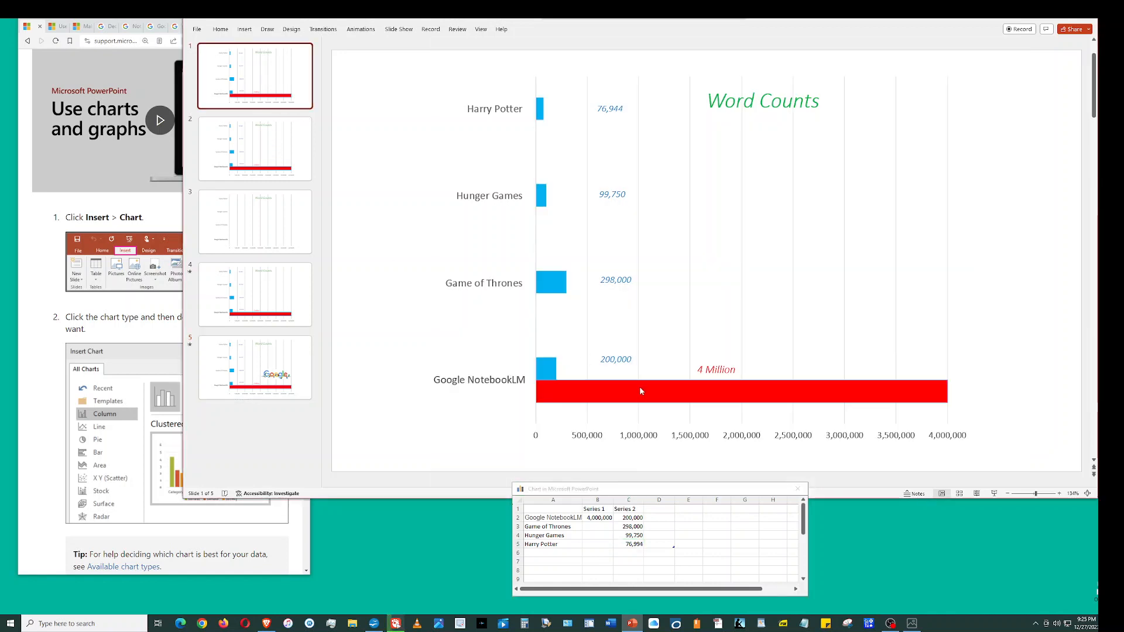
{"action": "left_click", "coordinate": [1093, 97]}
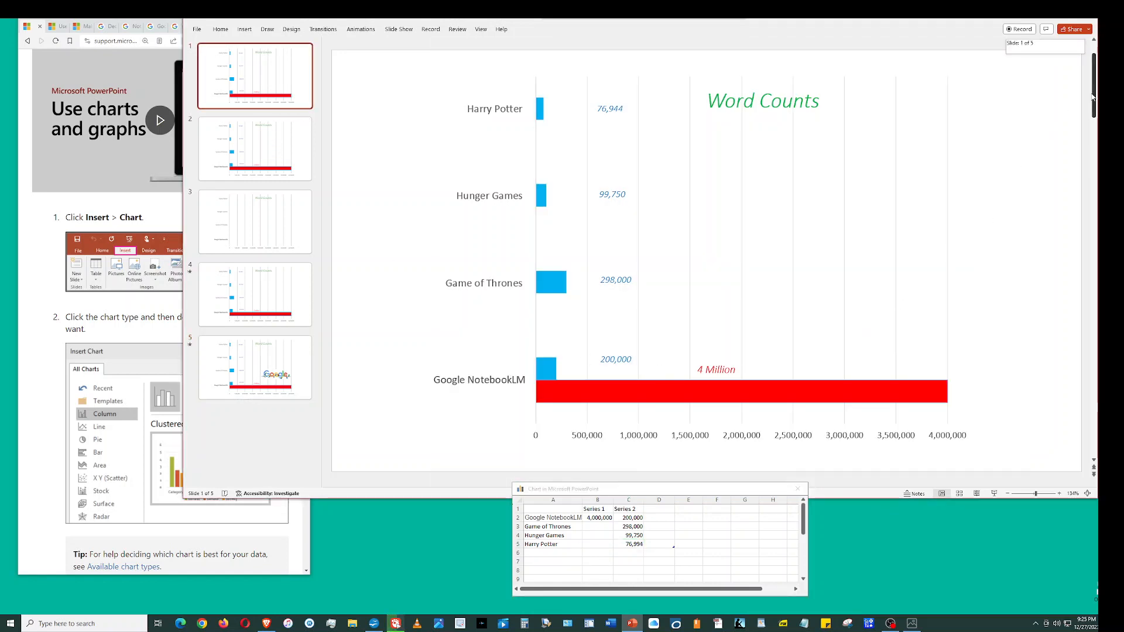
{"action": "left_click", "coordinate": [1007, 495]}
{"action": "left_click", "coordinate": [1007, 494]}
{"action": "left_click", "coordinate": [1007, 494]}
{"action": "left_click", "coordinate": [1008, 494]}
{"action": "left_click", "coordinate": [1007, 495]}
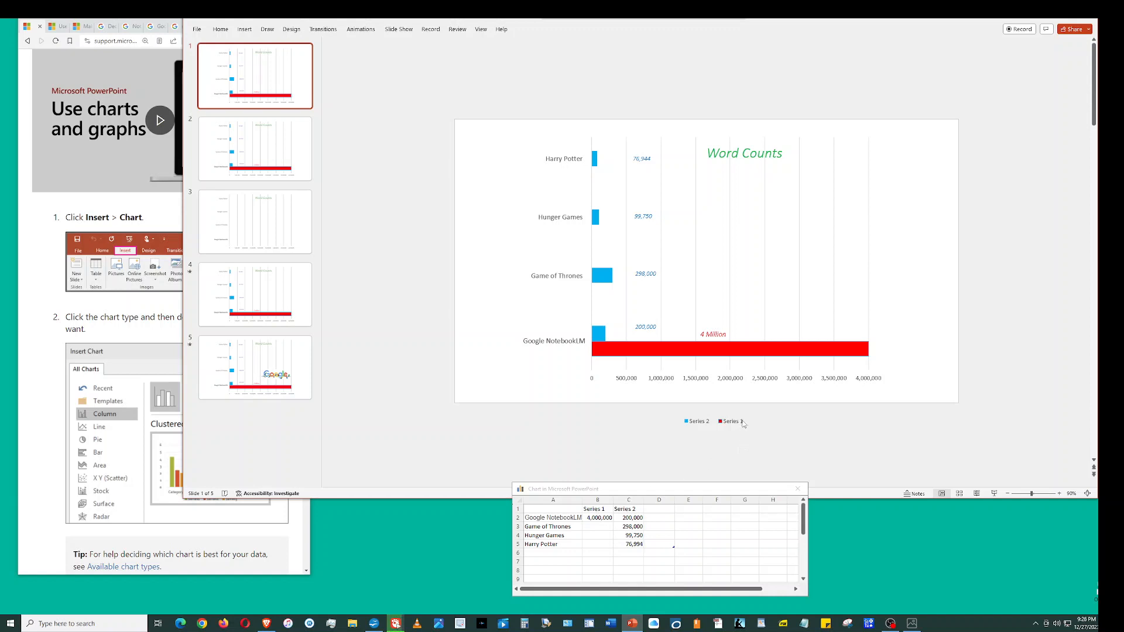
Step: Examine the fill color options for the Series 1 legend entry in the Word Counts chart
{"action": "mouse_move", "coordinate": [707, 351]}
{"action": "left_click", "coordinate": [720, 422]}
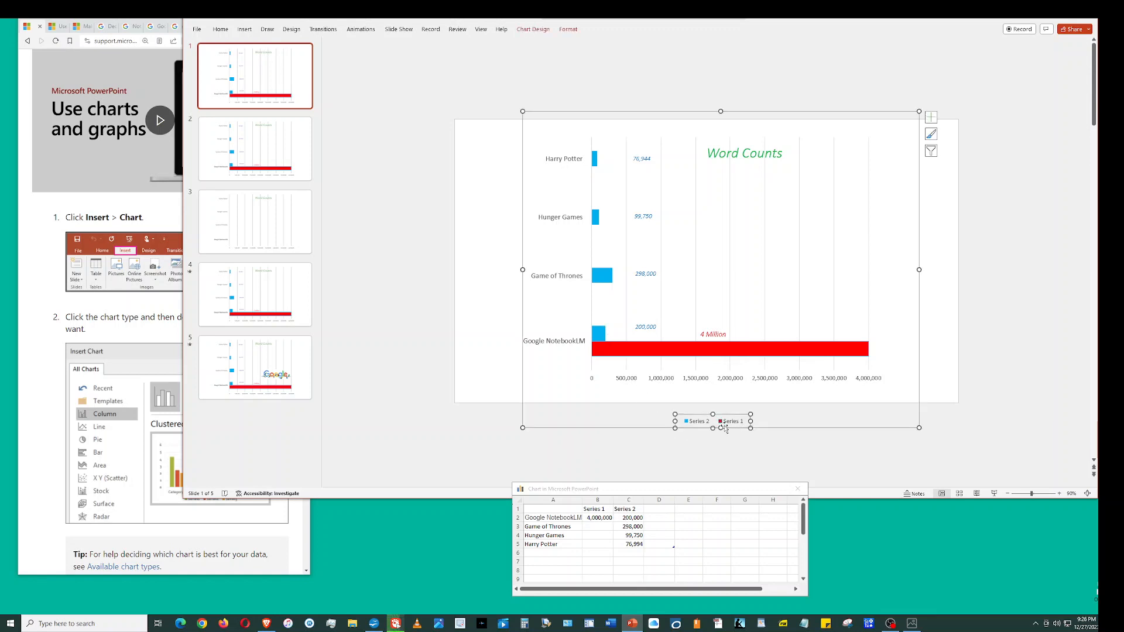
{"action": "left_click", "coordinate": [725, 426]}
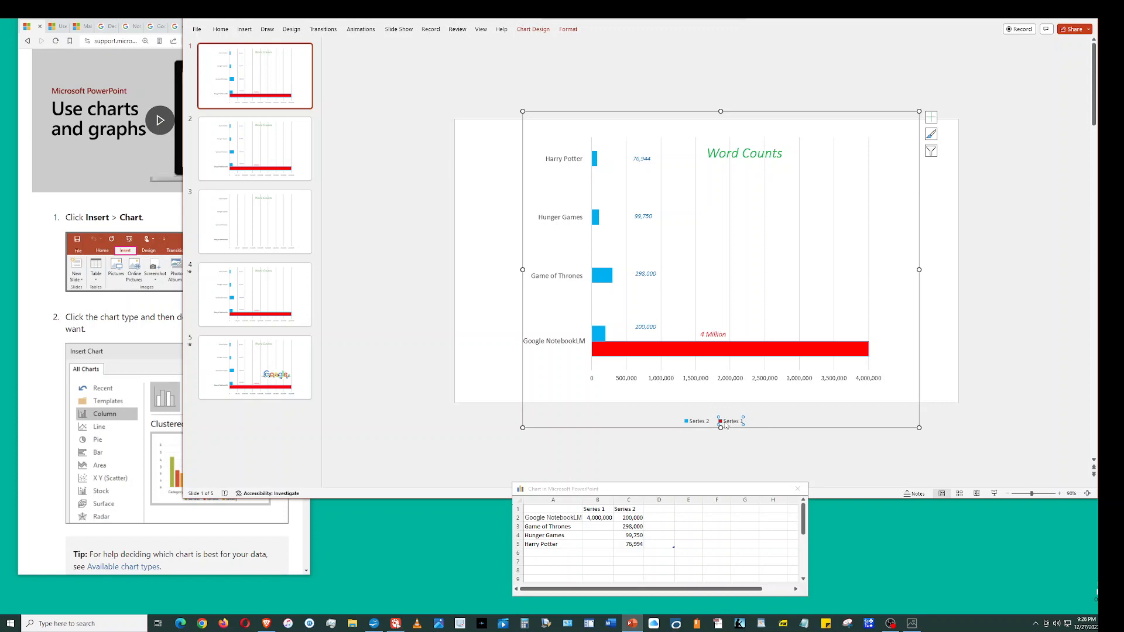
{"action": "right_click", "coordinate": [726, 425]}
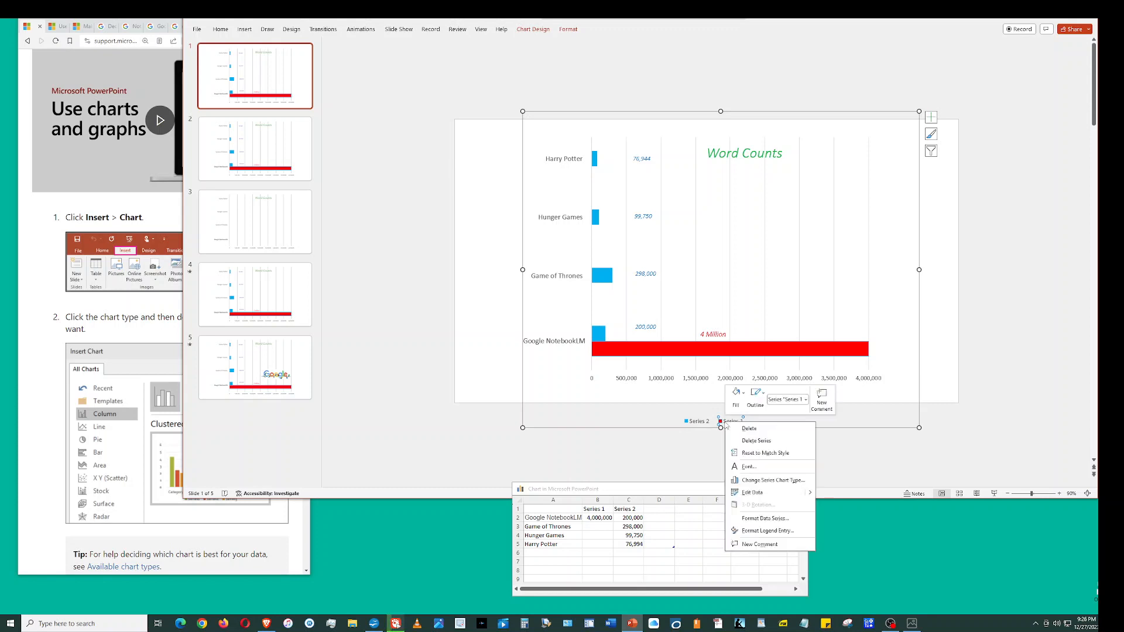
{"action": "key", "text": "Escape"}
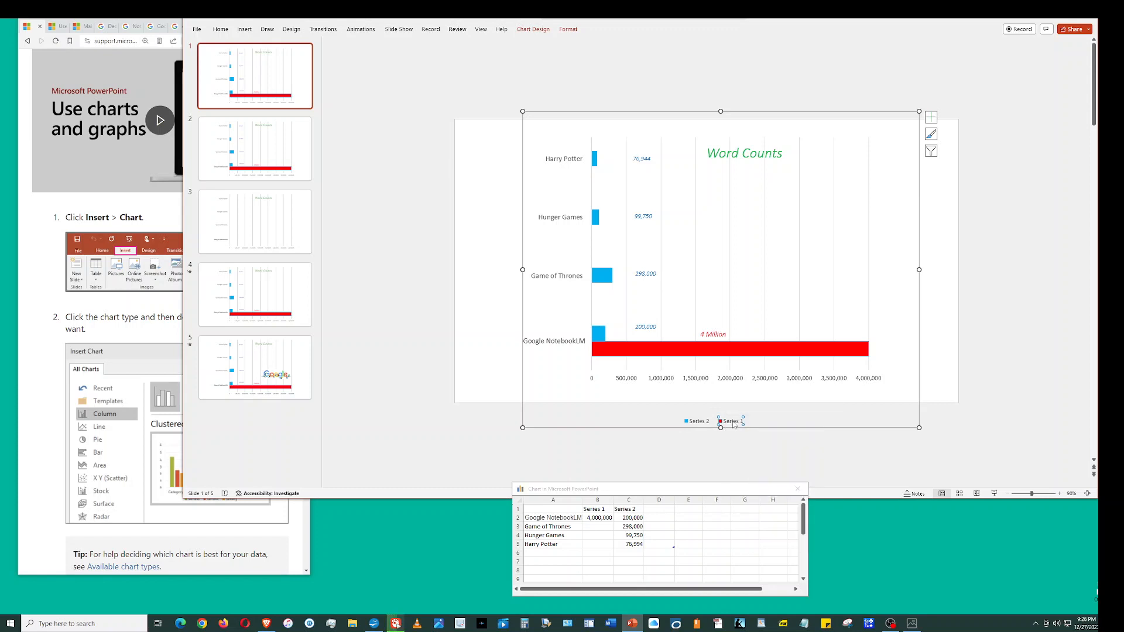
{"action": "right_click", "coordinate": [733, 425]}
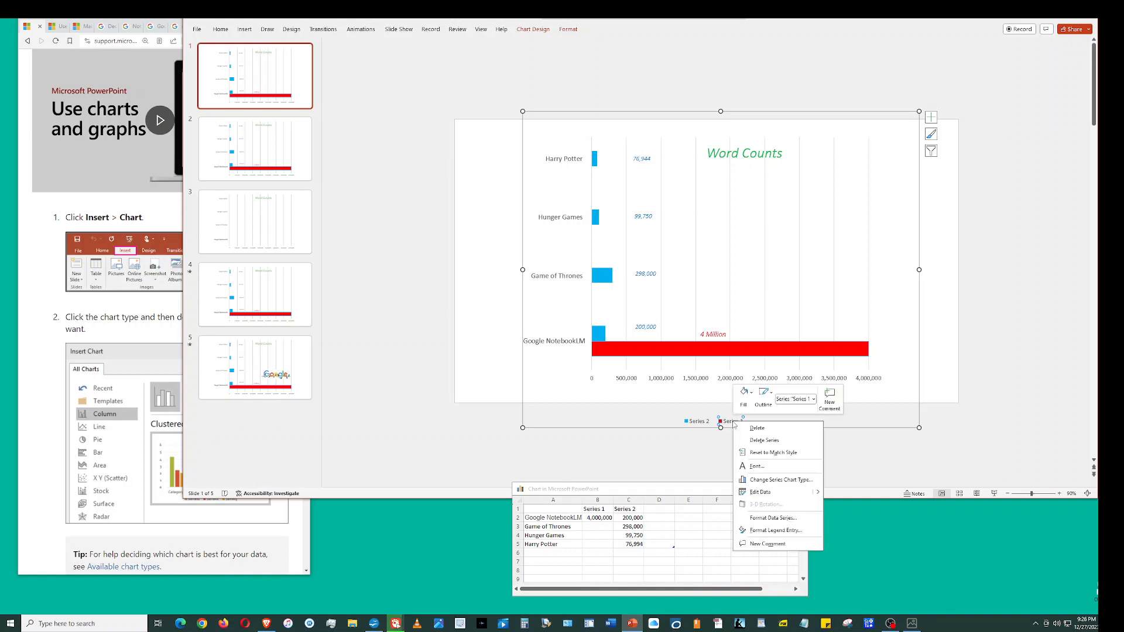
{"action": "left_click", "coordinate": [750, 398]}
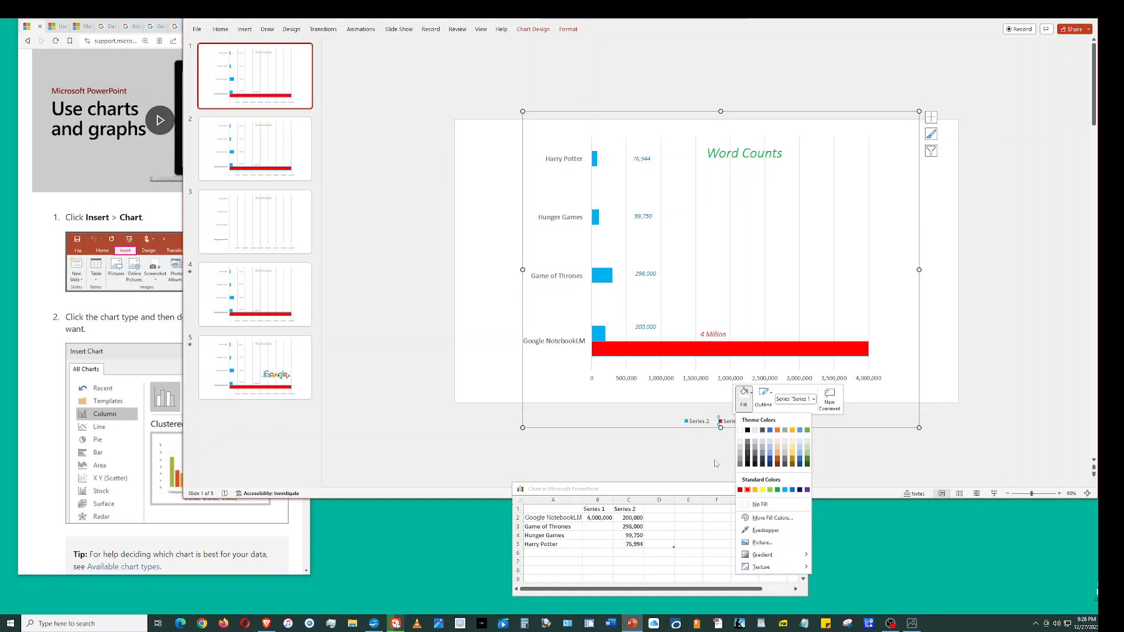
{"action": "key", "text": "Escape"}
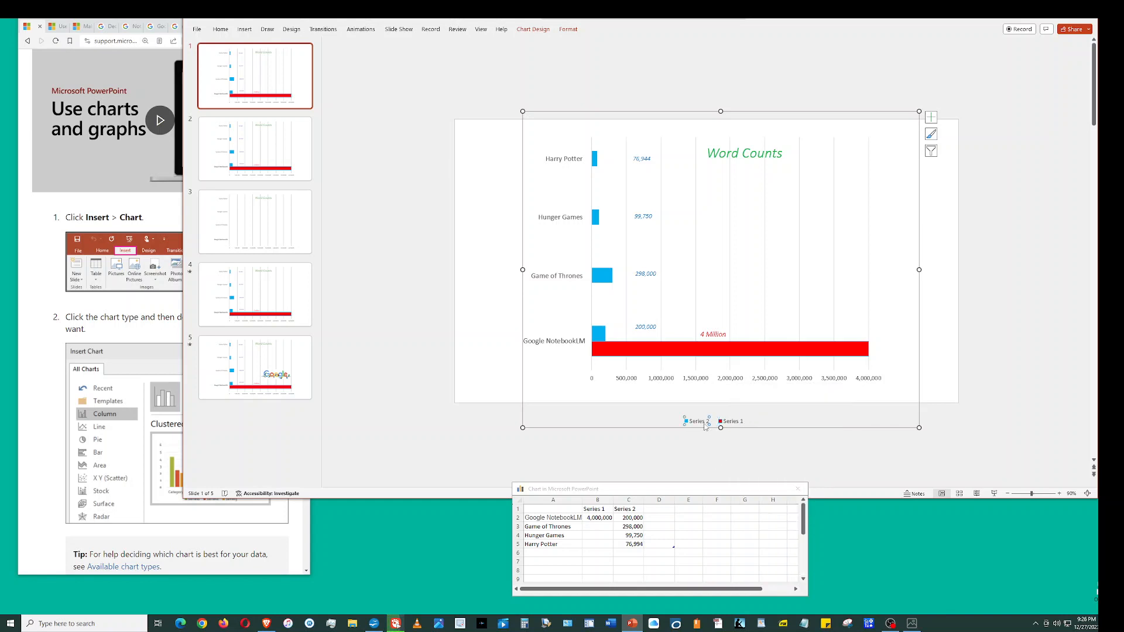
Step: Examine the formatting options of the Series 2 and Series 1 legend entries, and deselect the chart
{"action": "right_click", "coordinate": [705, 426]}
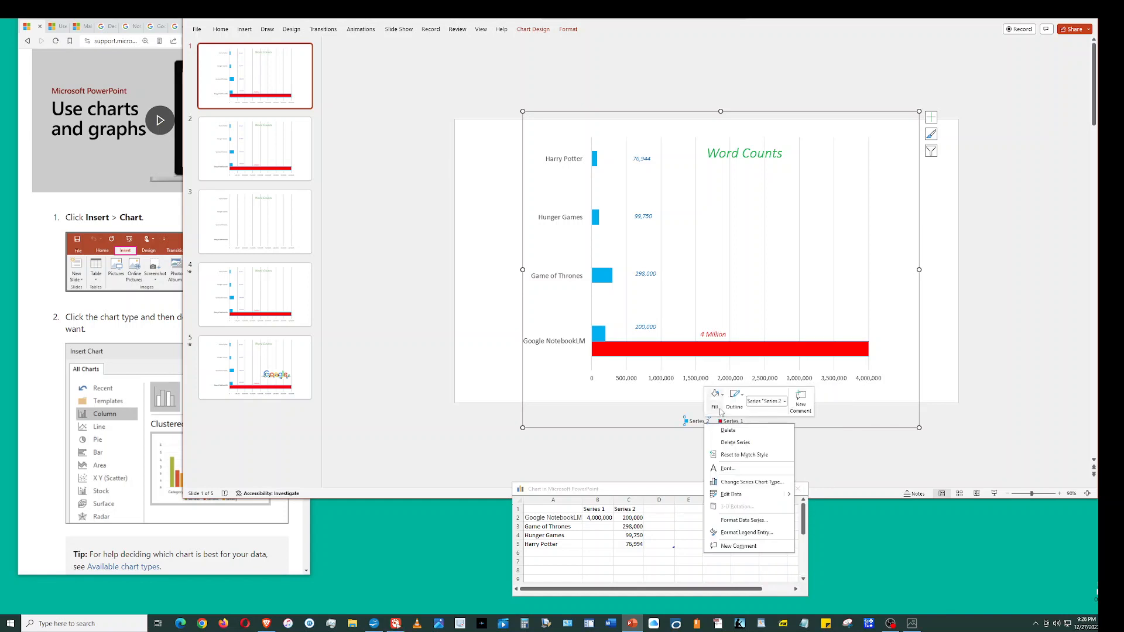
{"action": "key", "text": "Escape"}
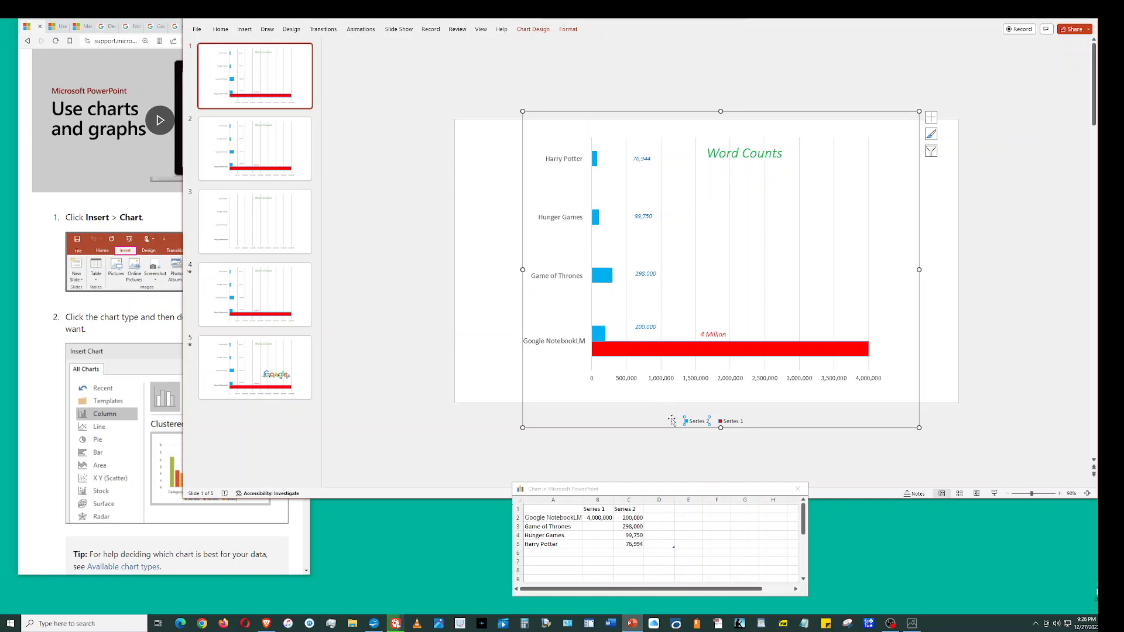
{"action": "right_click", "coordinate": [724, 426]}
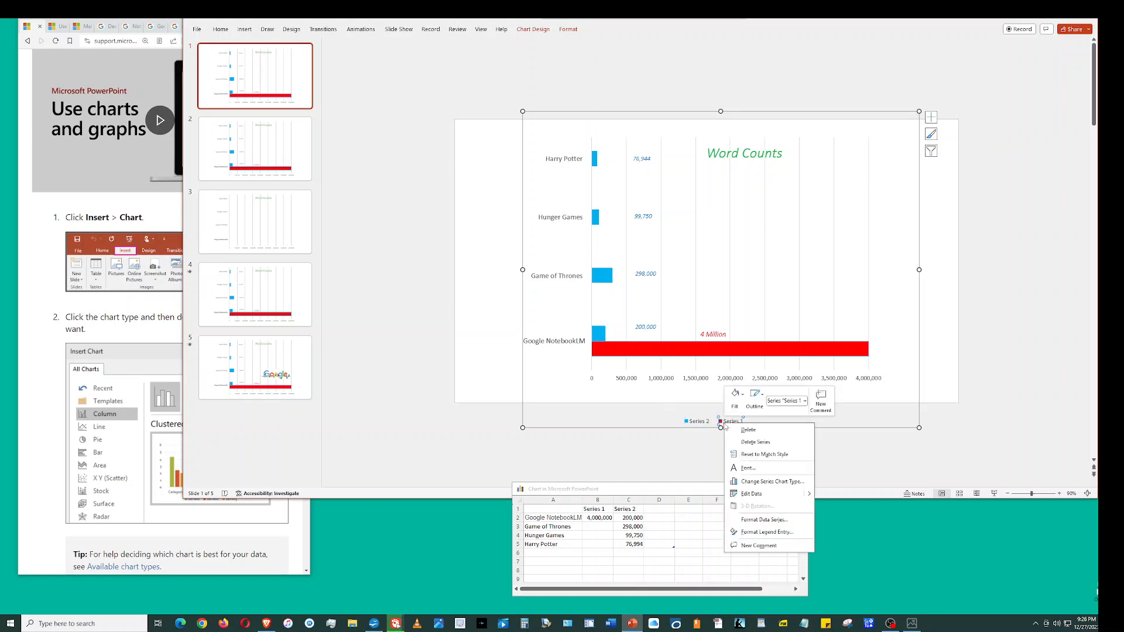
{"action": "left_click", "coordinate": [703, 424]}
{"action": "right_click", "coordinate": [702, 426]}
{"action": "key", "text": "Escape"}
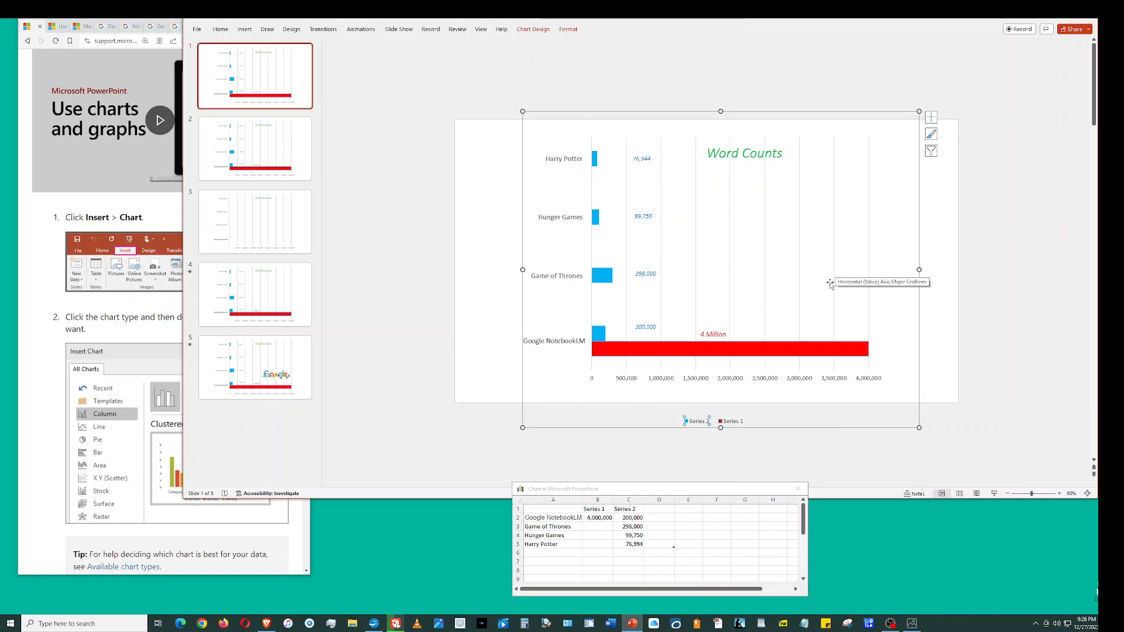
{"action": "left_click", "coordinate": [360, 312]}
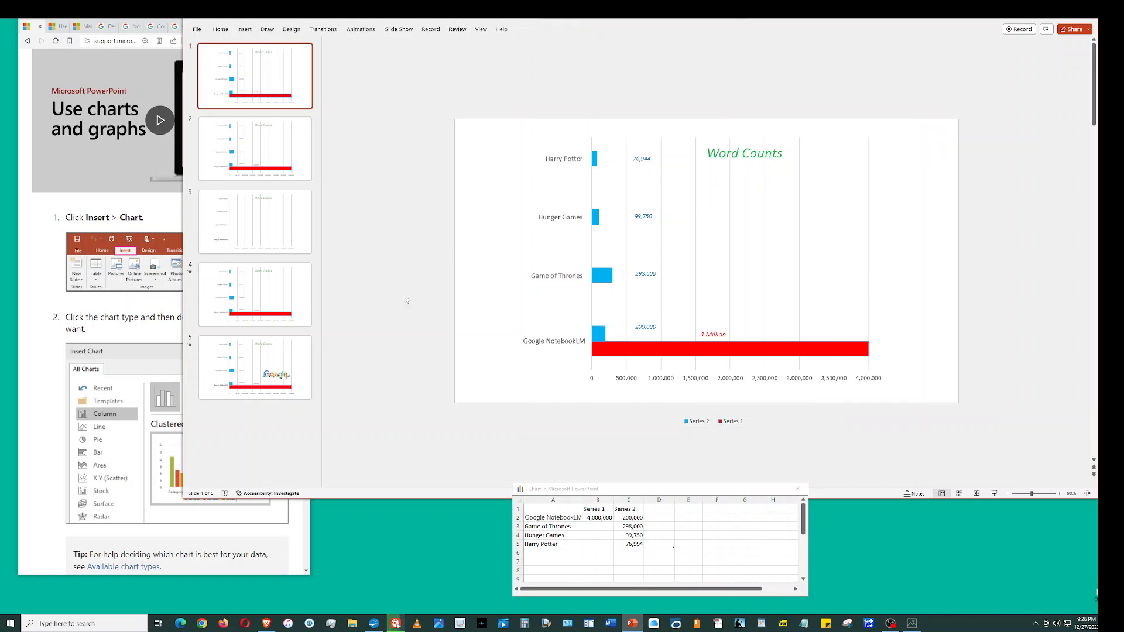
Step: Check the Text Box command available for adding text labels to slide 1
{"action": "left_click", "coordinate": [244, 30]}
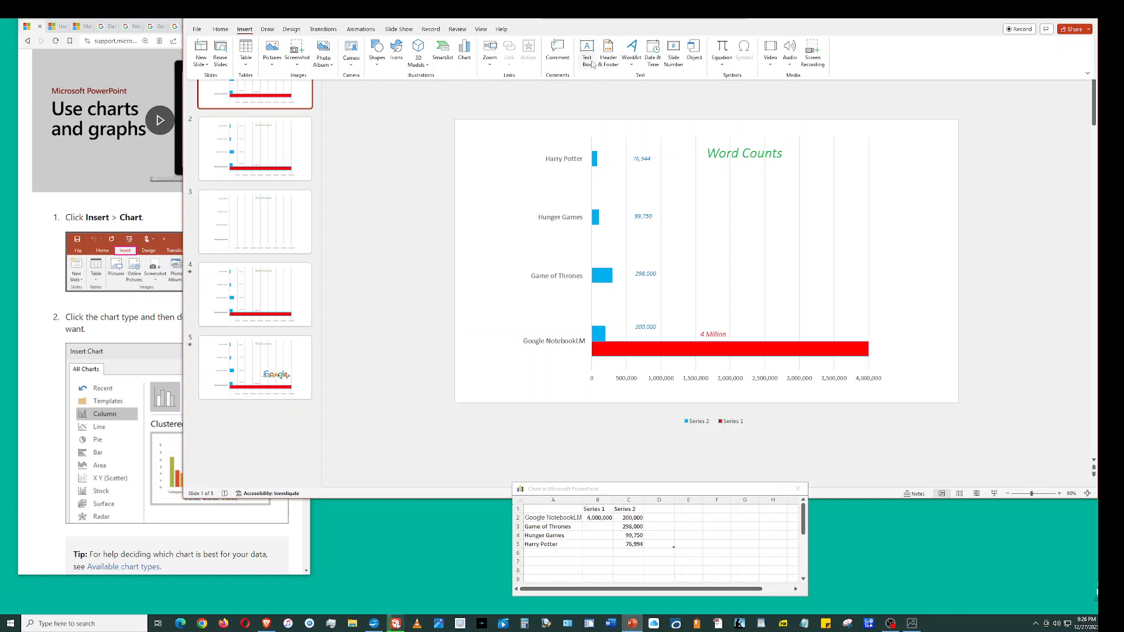
{"action": "left_click", "coordinate": [448, 233]}
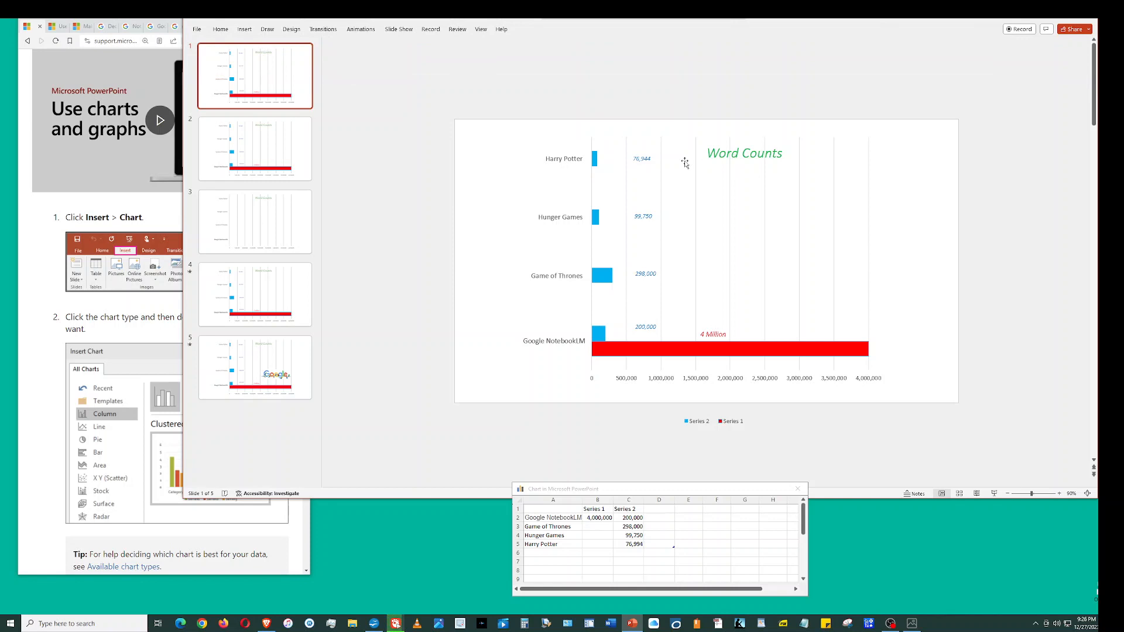
Step: Highlight the chart's legend below slide 1 to check its placement, and clear the selection
{"action": "mouse_move", "coordinate": [735, 355]}
{"action": "left_click", "coordinate": [744, 423]}
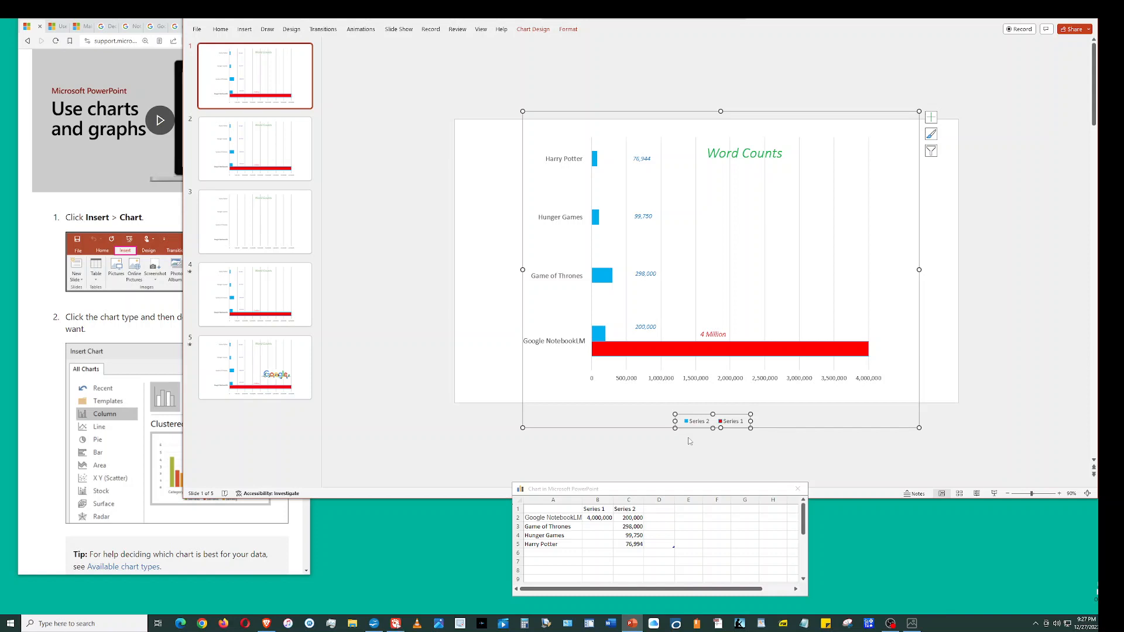
{"action": "left_click", "coordinate": [923, 449]}
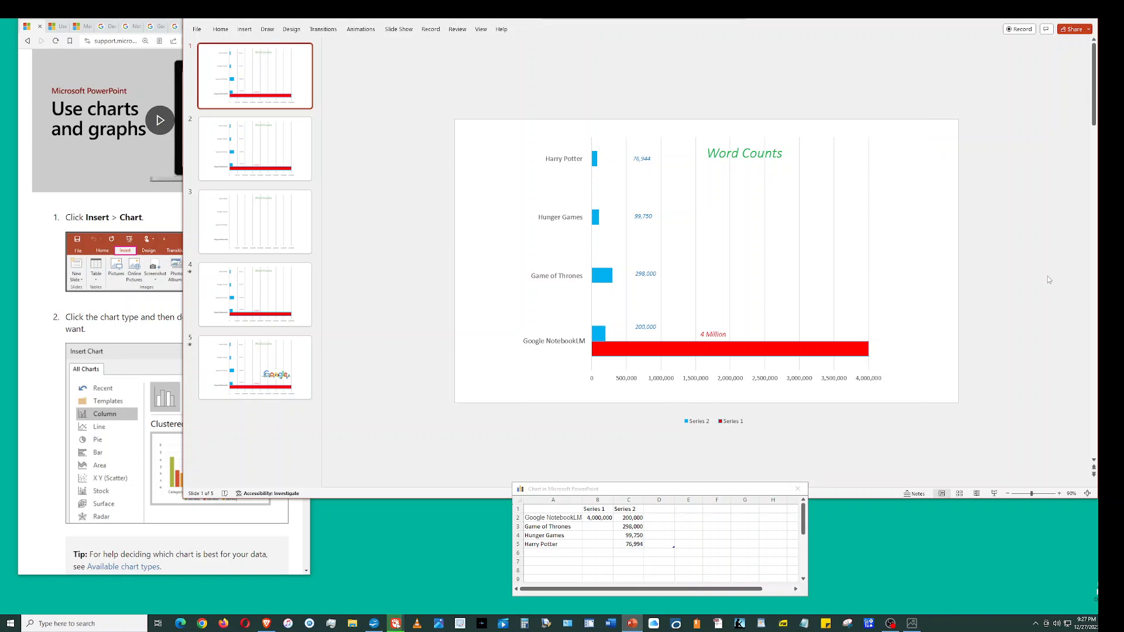
{"action": "left_click", "coordinate": [755, 422]}
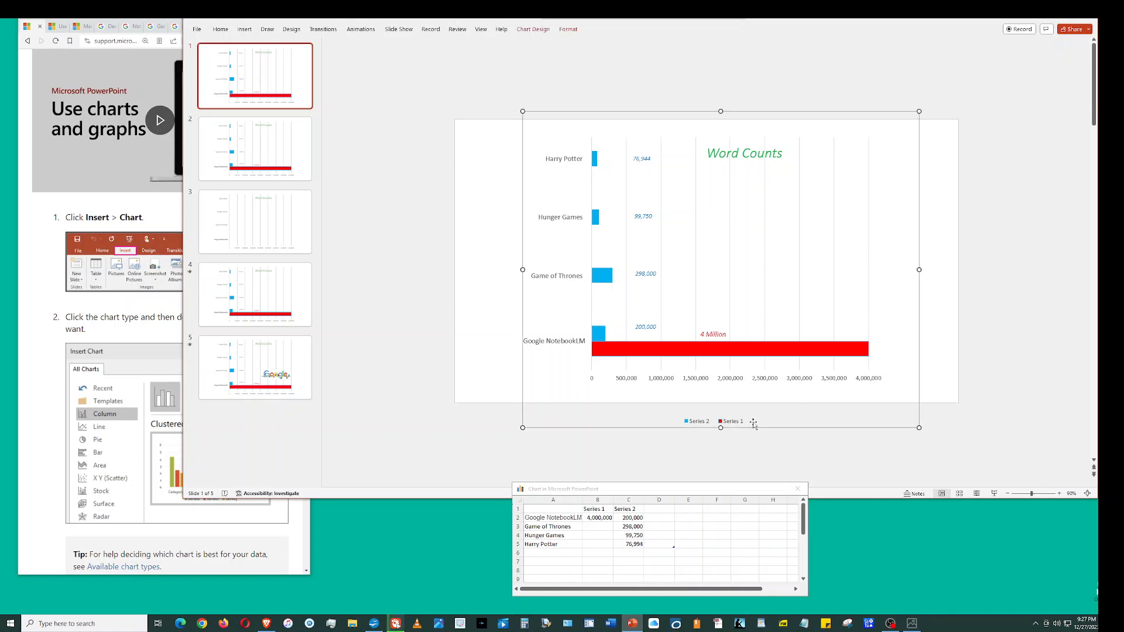
{"action": "left_click", "coordinate": [697, 424]}
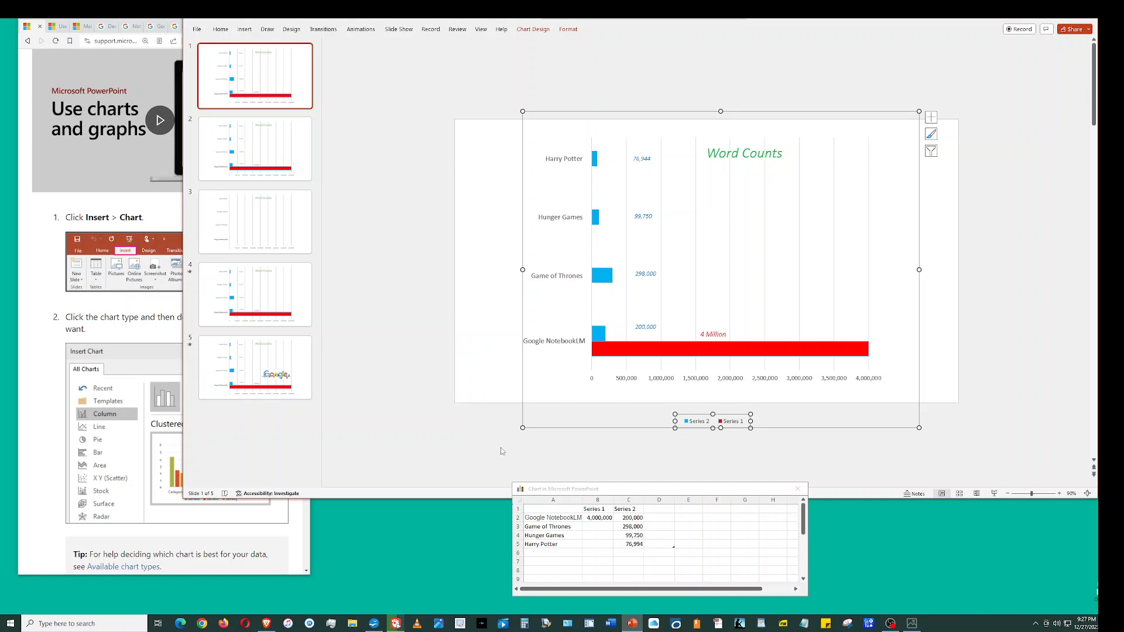
{"action": "left_click", "coordinate": [481, 444]}
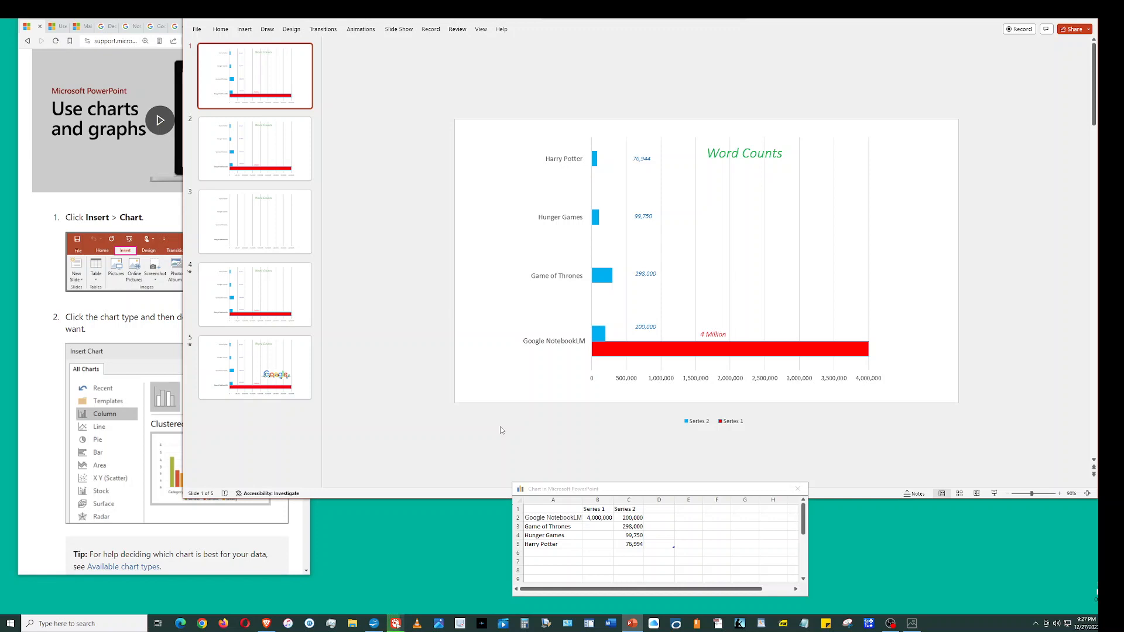
Step: Review the support article on the Morph transition and the slide options for slide 1, including Duplicate Slide
{"action": "left_click", "coordinate": [54, 30]}
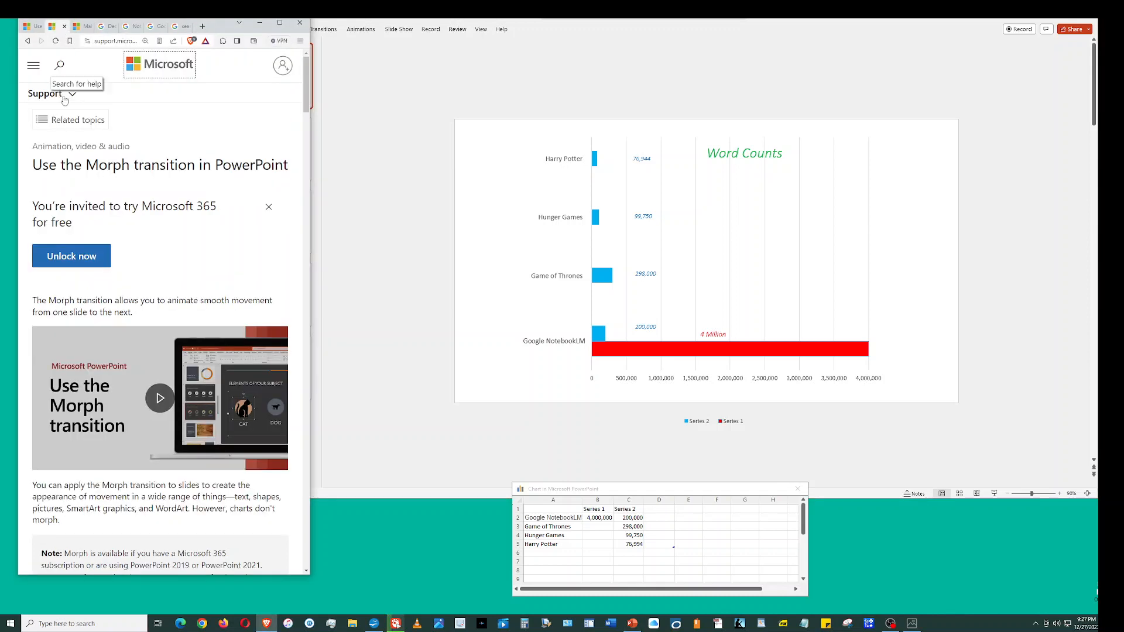
{"action": "left_click", "coordinate": [387, 298]}
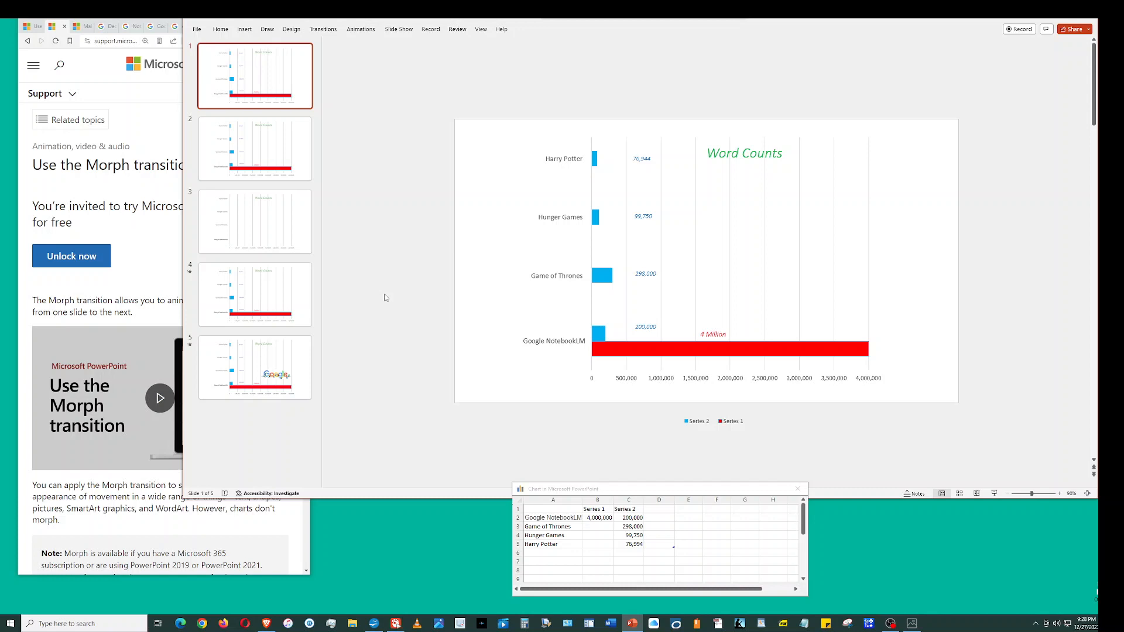
{"action": "right_click", "coordinate": [302, 84]}
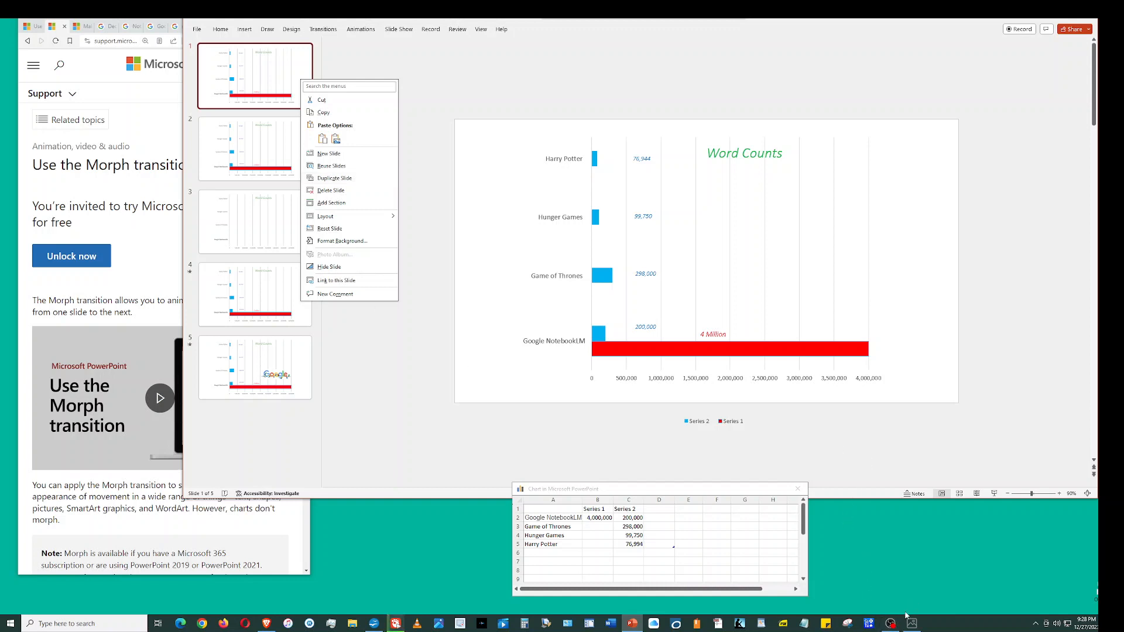
Step: Play the Word Counts chart video in the media player and close the player
{"action": "left_click", "coordinate": [396, 624]}
{"action": "left_click", "coordinate": [386, 569]}
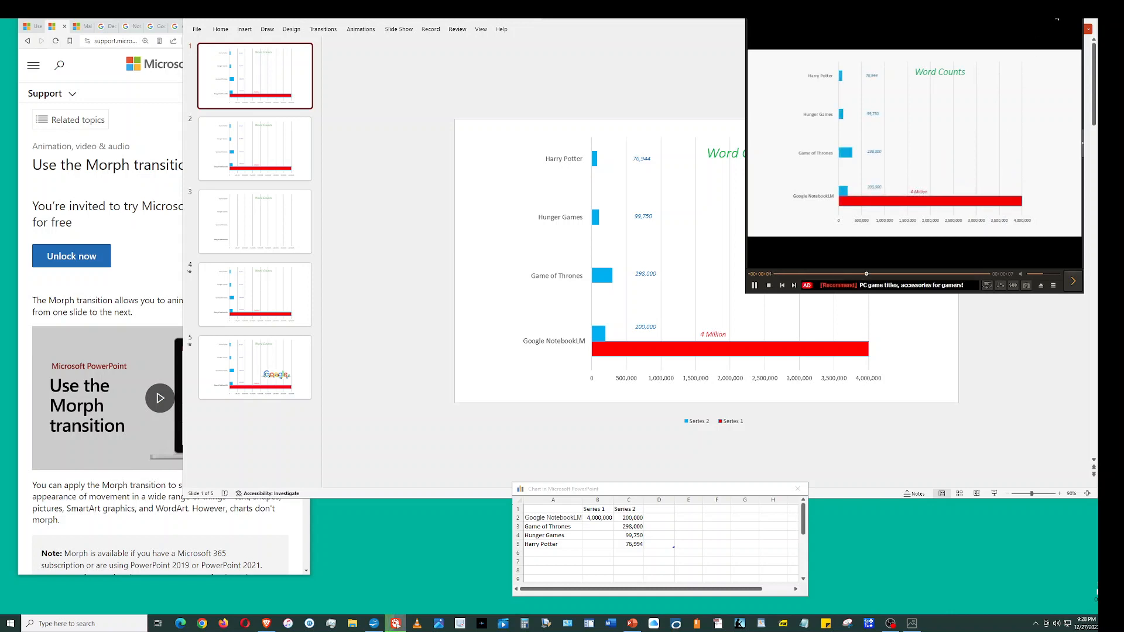
{"action": "left_click", "coordinate": [1077, 23]}
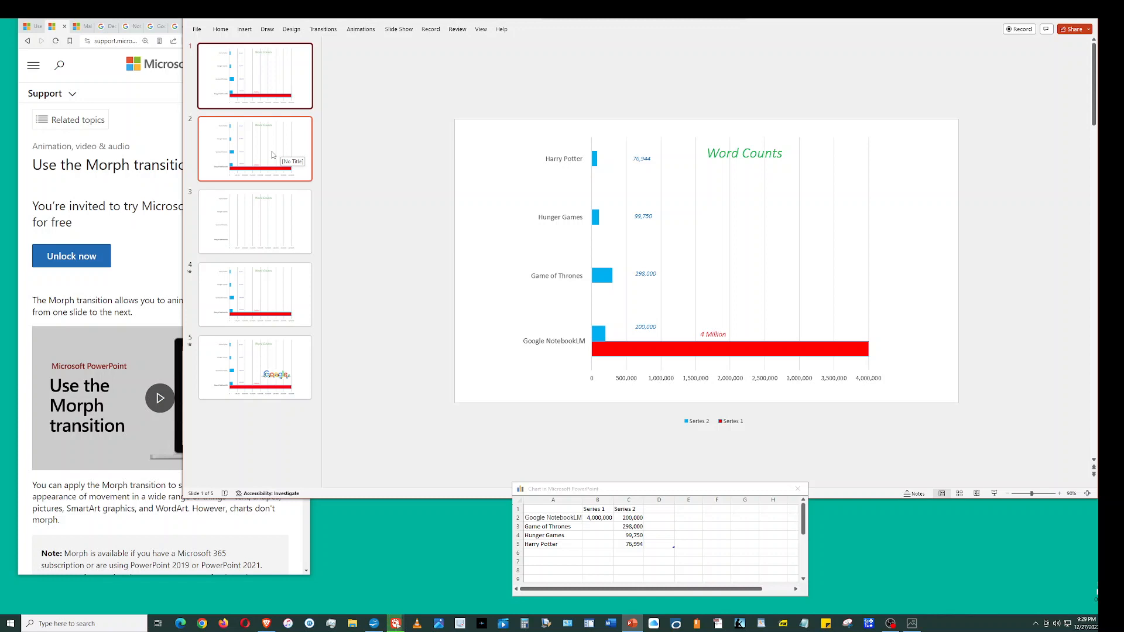
Step: Compare the bars, value labels and legend of the charts on slides 2 and 3
{"action": "left_click", "coordinate": [293, 224]}
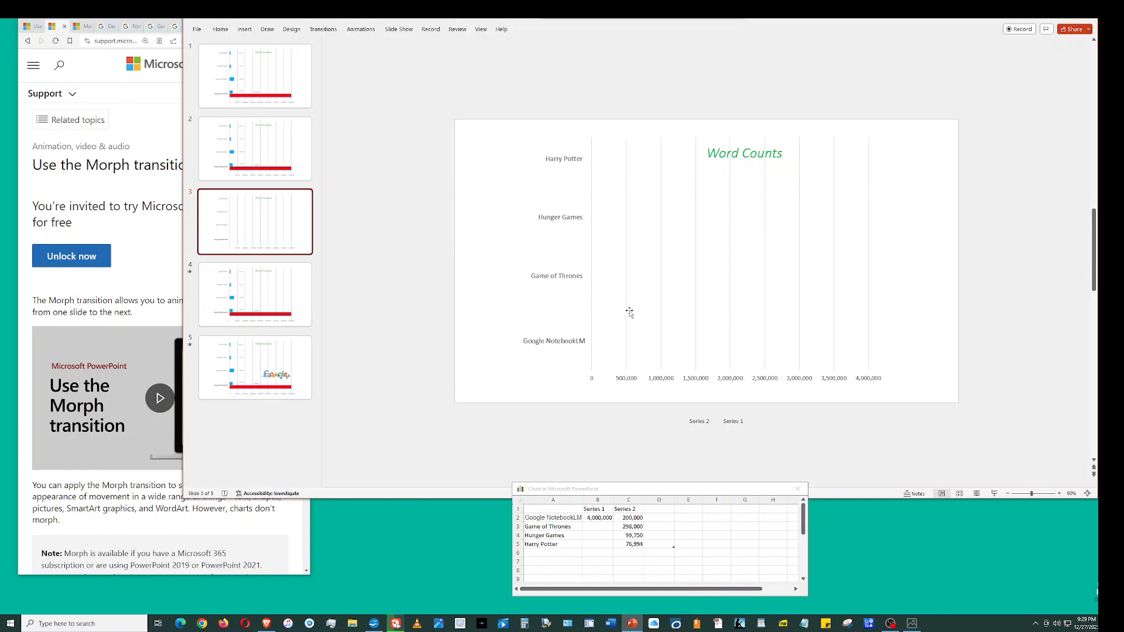
{"action": "left_click", "coordinate": [245, 134]}
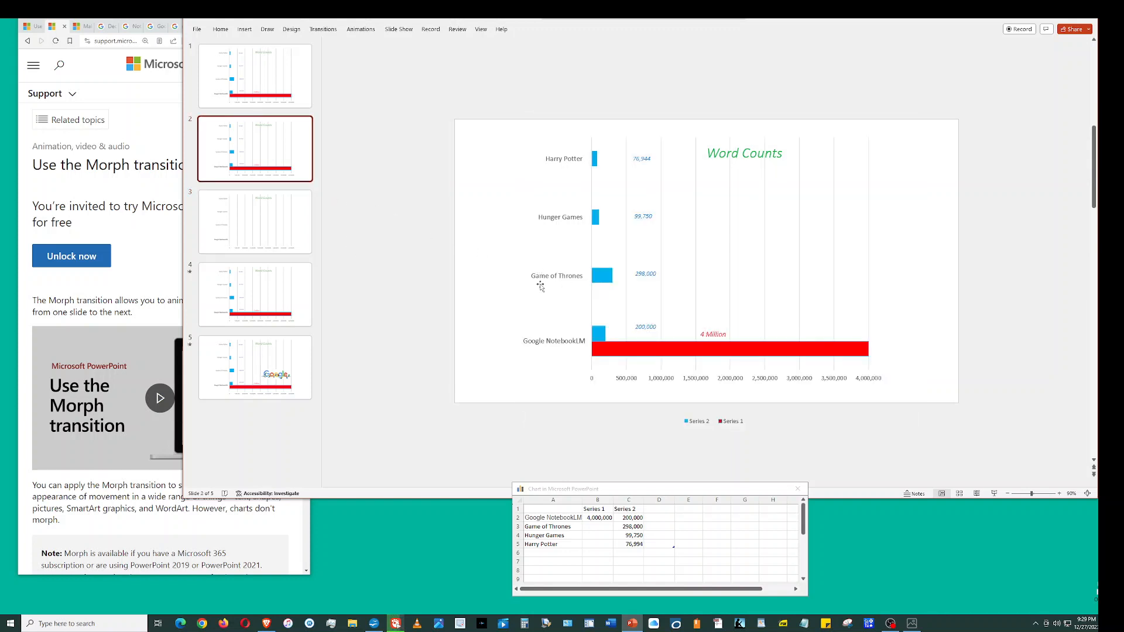
{"action": "left_click", "coordinate": [283, 230]}
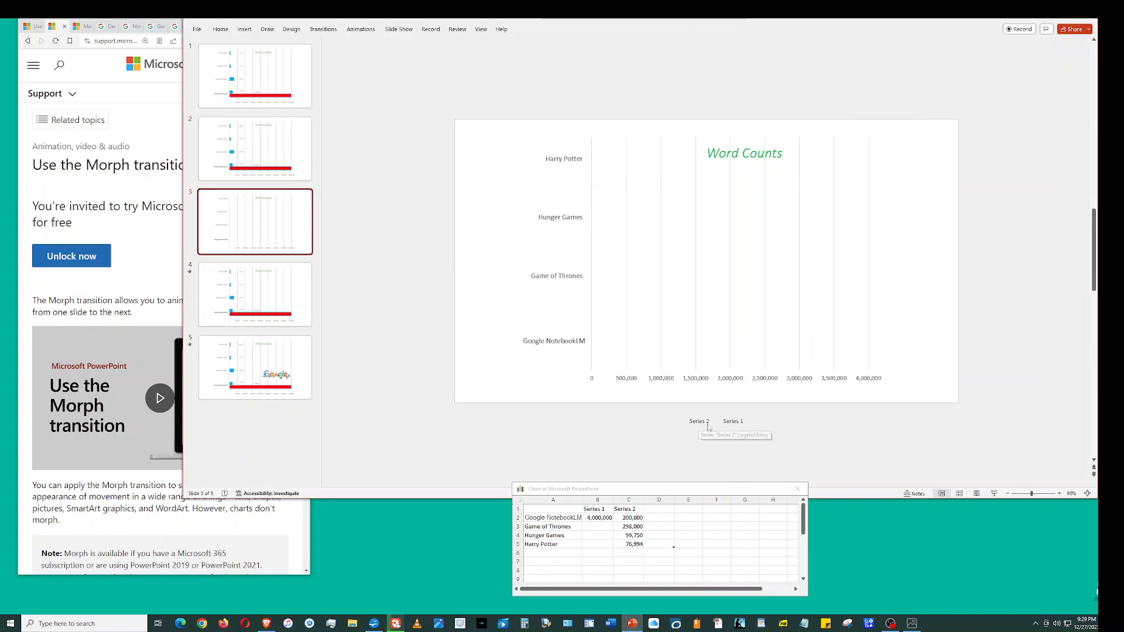
Step: Check the fill color options for the chart legend below slide 3 without changing them, and clear the selection
{"action": "left_click", "coordinate": [731, 424]}
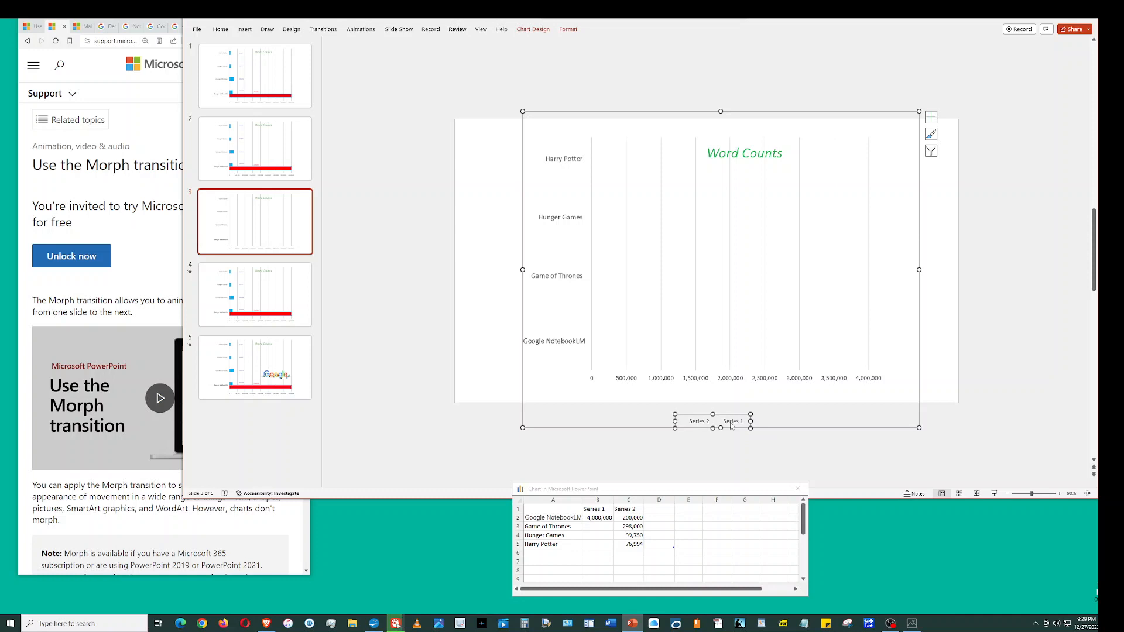
{"action": "right_click", "coordinate": [731, 424]}
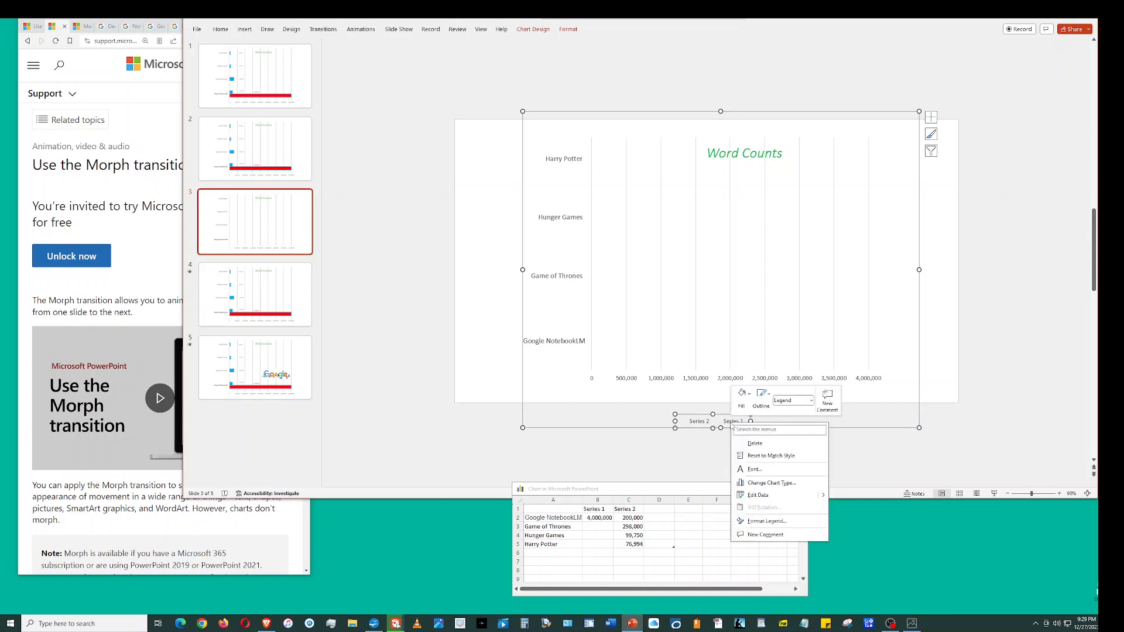
{"action": "left_click", "coordinate": [750, 396]}
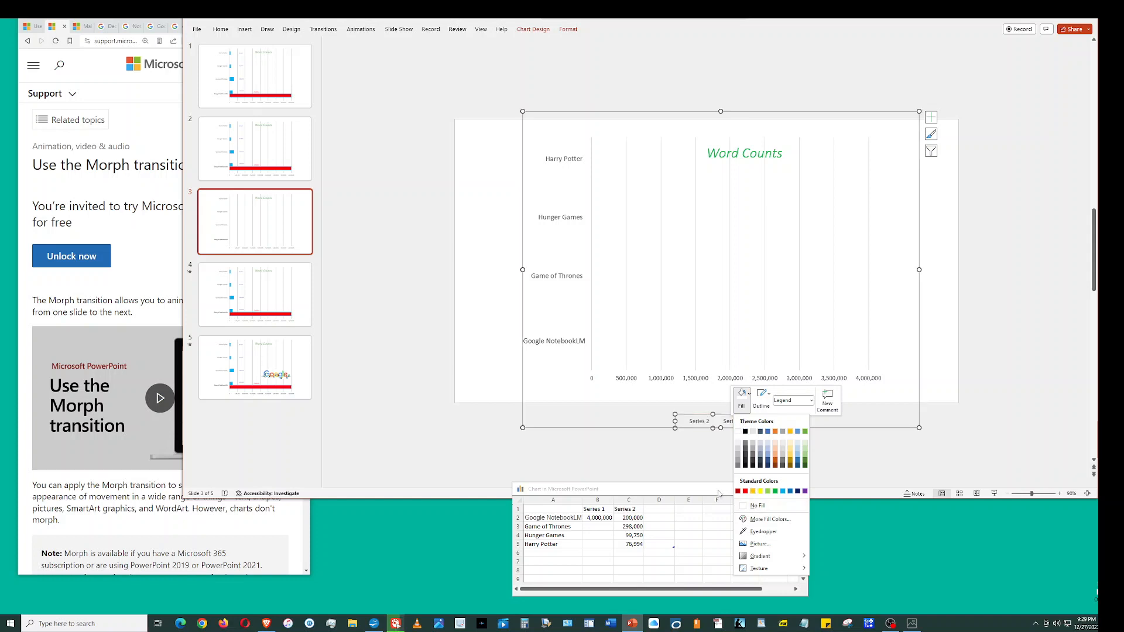
{"action": "left_click", "coordinate": [691, 477]}
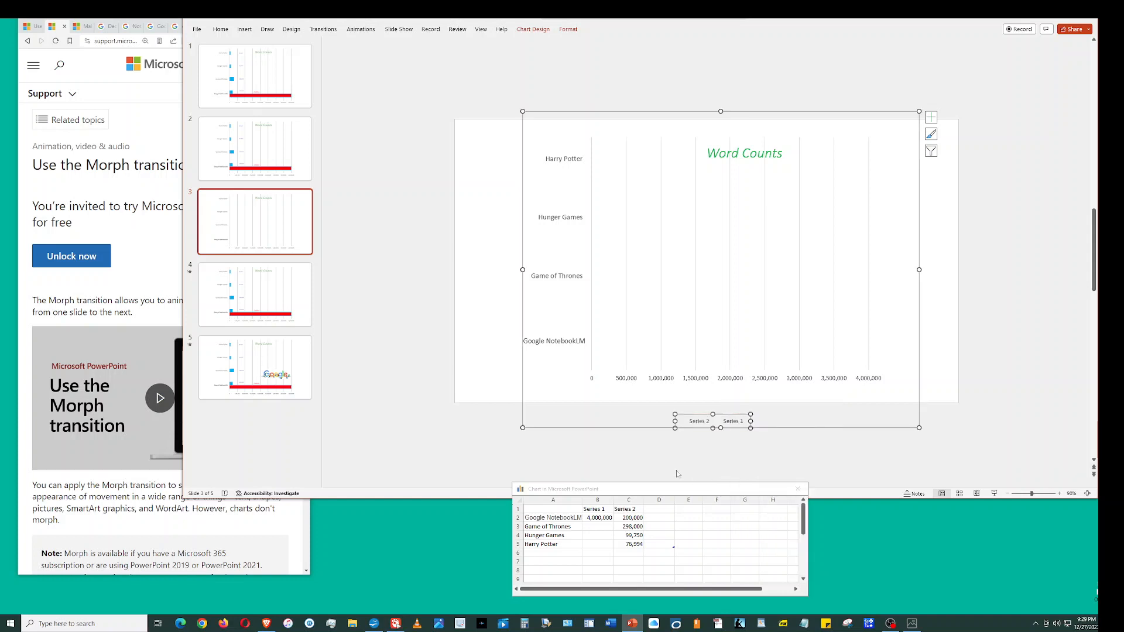
{"action": "left_click", "coordinate": [448, 431]}
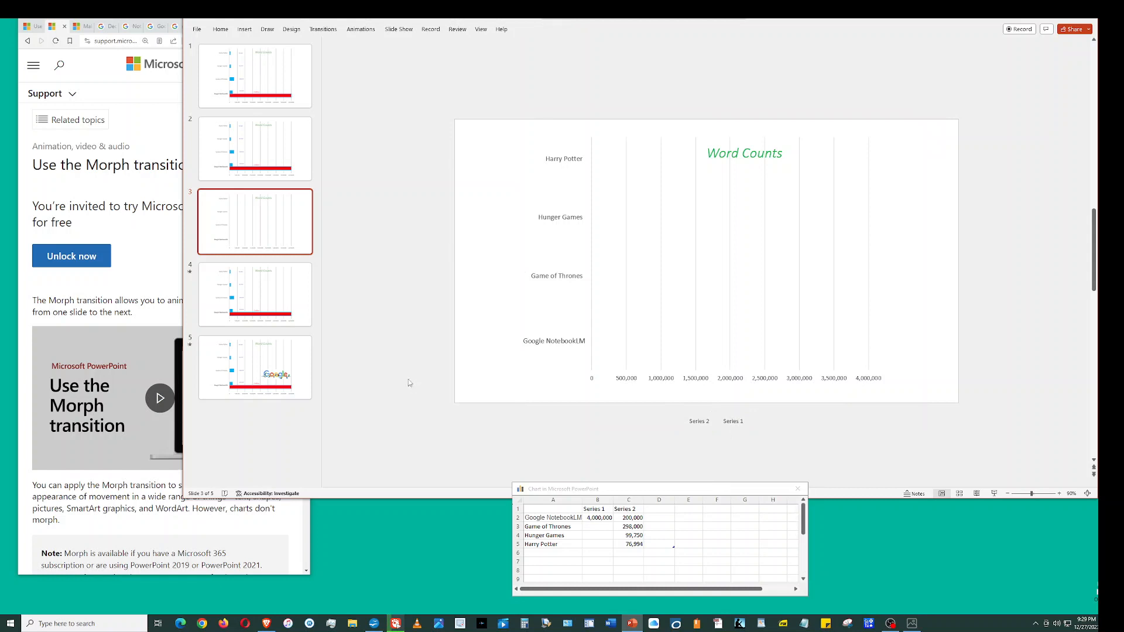
Step: Compare the Google logo's position and size on slides 4 and 5, and return to slide 4
{"action": "left_click", "coordinate": [308, 300]}
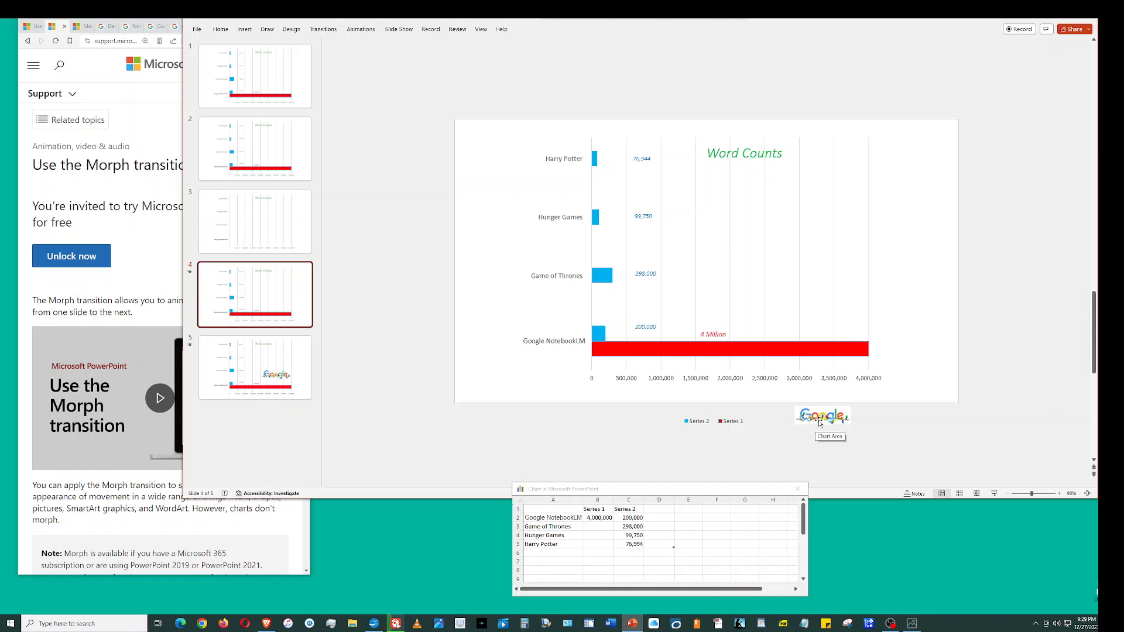
{"action": "key", "text": "Down"}
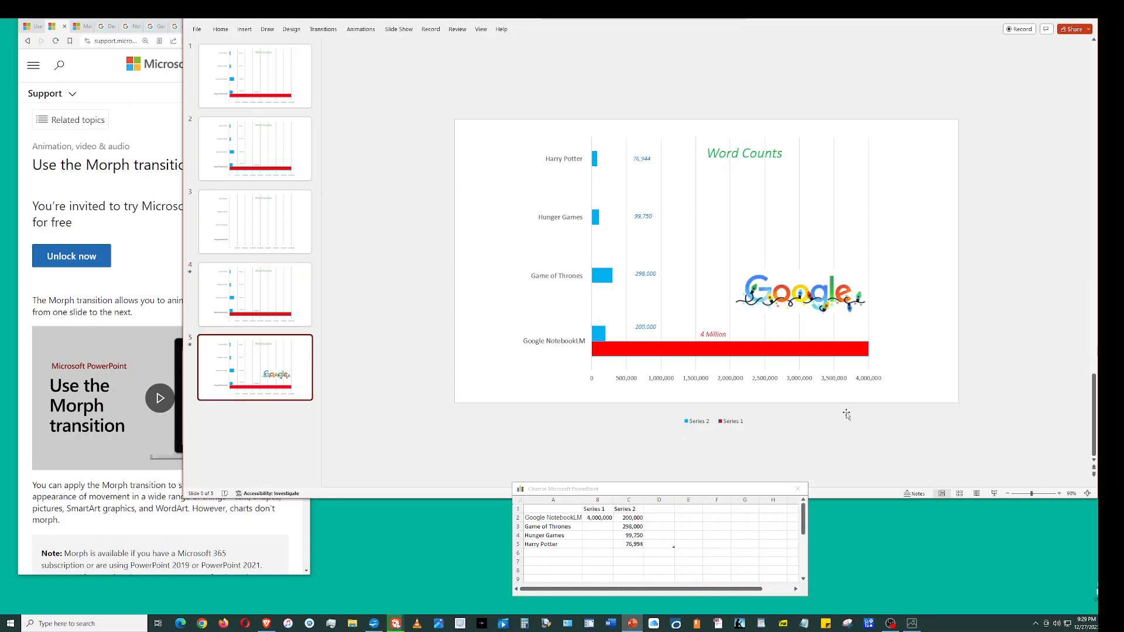
{"action": "left_click", "coordinate": [245, 297]}
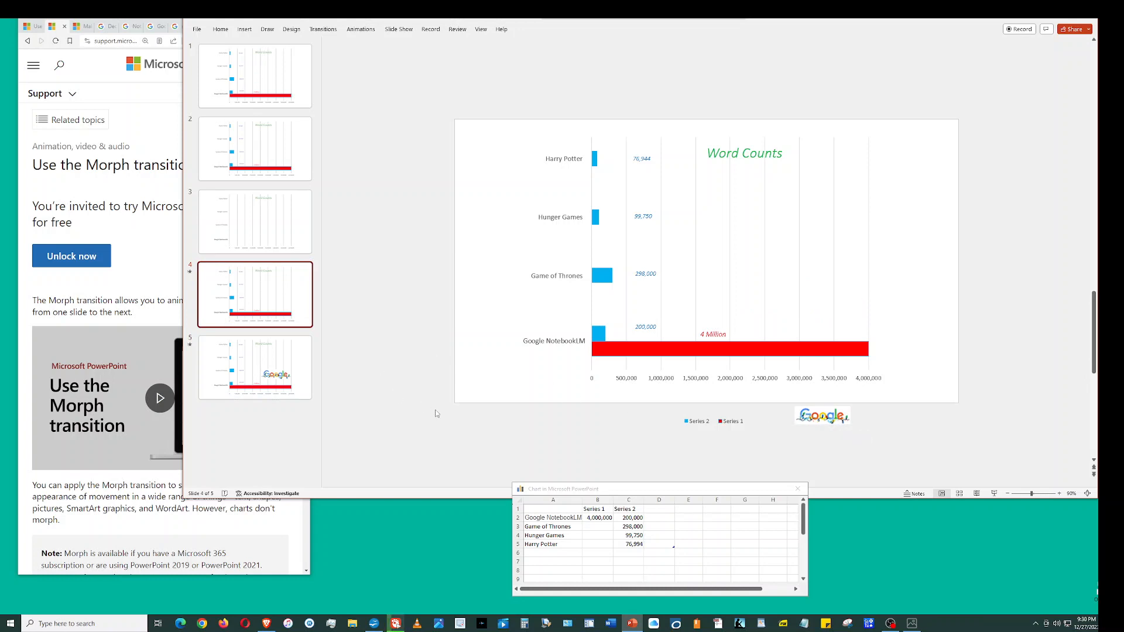
Step: Switch to the browser and view the Google homepage logo, its image options, and the logo opened as a separate image
{"action": "left_click", "coordinate": [150, 128]}
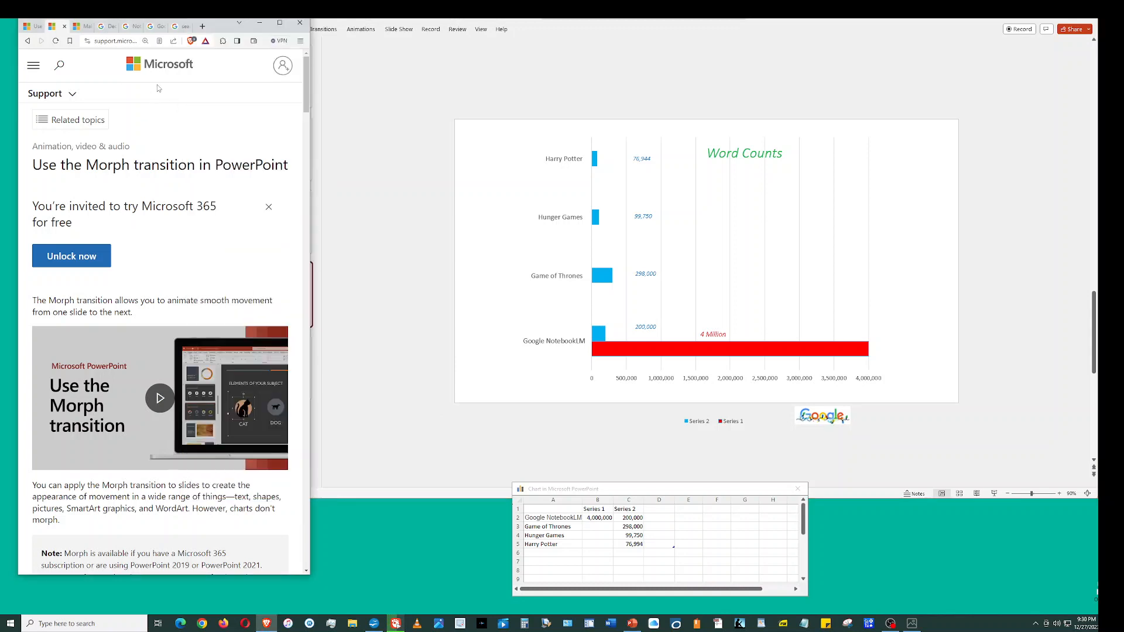
{"action": "left_click", "coordinate": [155, 26]}
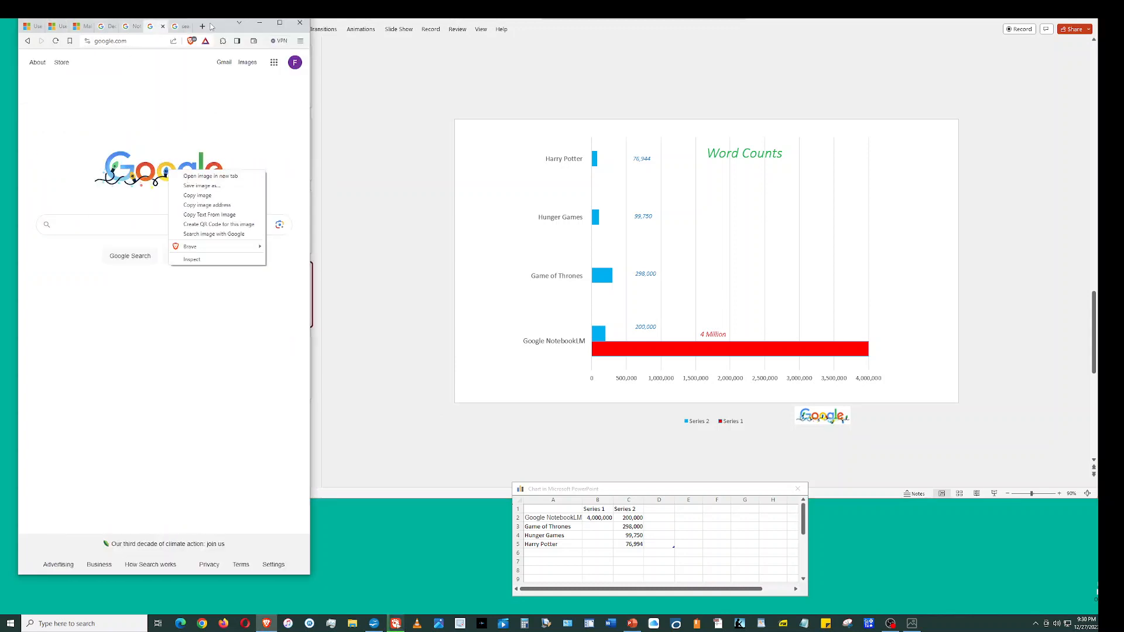
{"action": "left_click", "coordinate": [181, 26]}
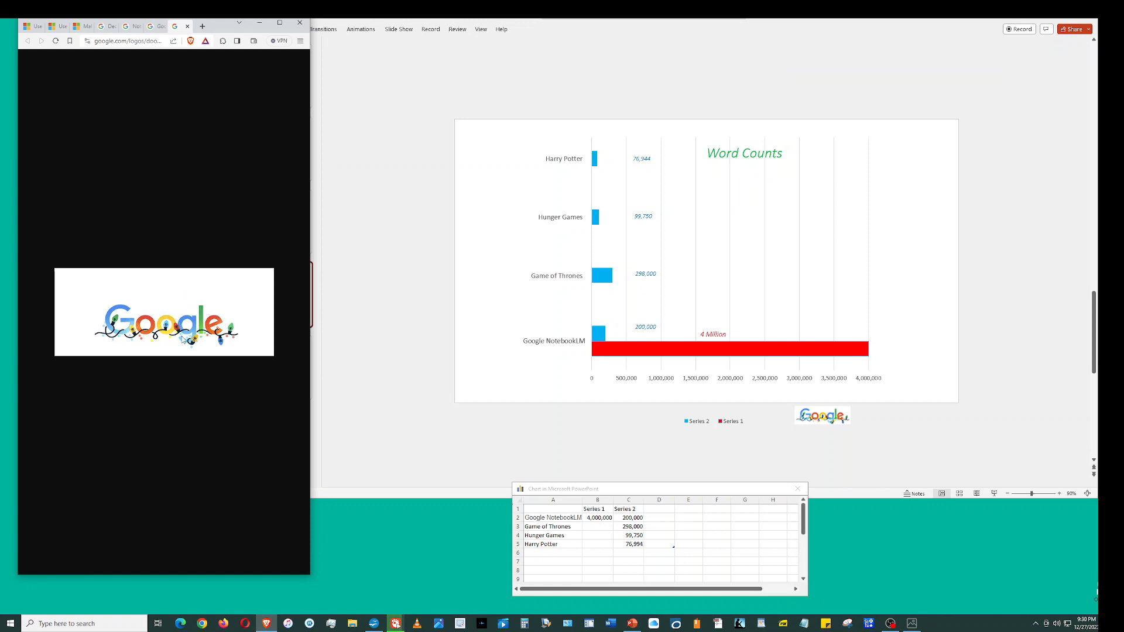
Step: Switch back to PowerPoint and examine the enlarged Google logo on slide 5 against the small one below slide 4
{"action": "left_click", "coordinate": [347, 293]}
{"action": "scroll", "coordinate": [347, 293], "scroll_direction": "down", "scroll_amount": 1}
{"action": "mouse_move", "coordinate": [805, 303]}
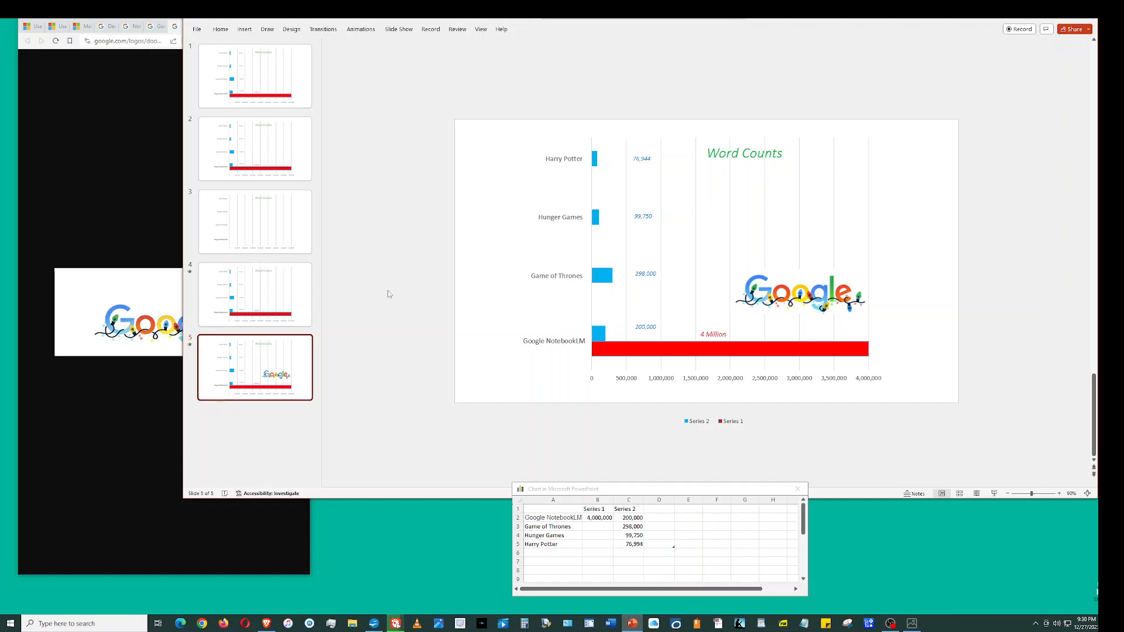
{"action": "left_click", "coordinate": [290, 283]}
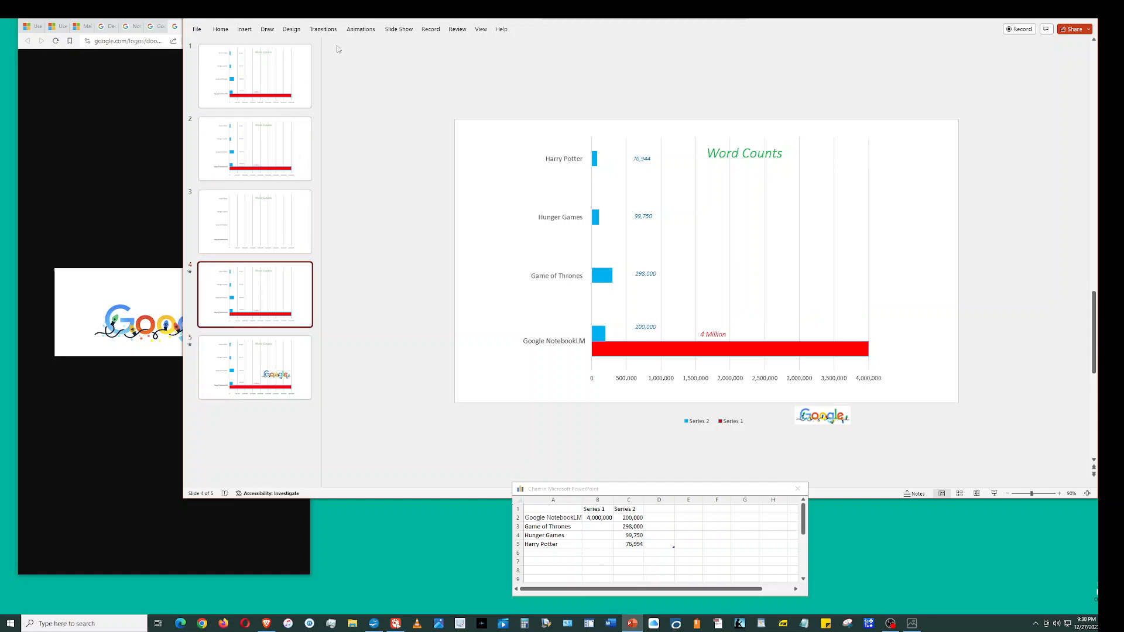
Step: Read the numbered instructions for applying the Morph transition in the Microsoft support article in the browser
{"action": "left_click", "coordinate": [55, 26]}
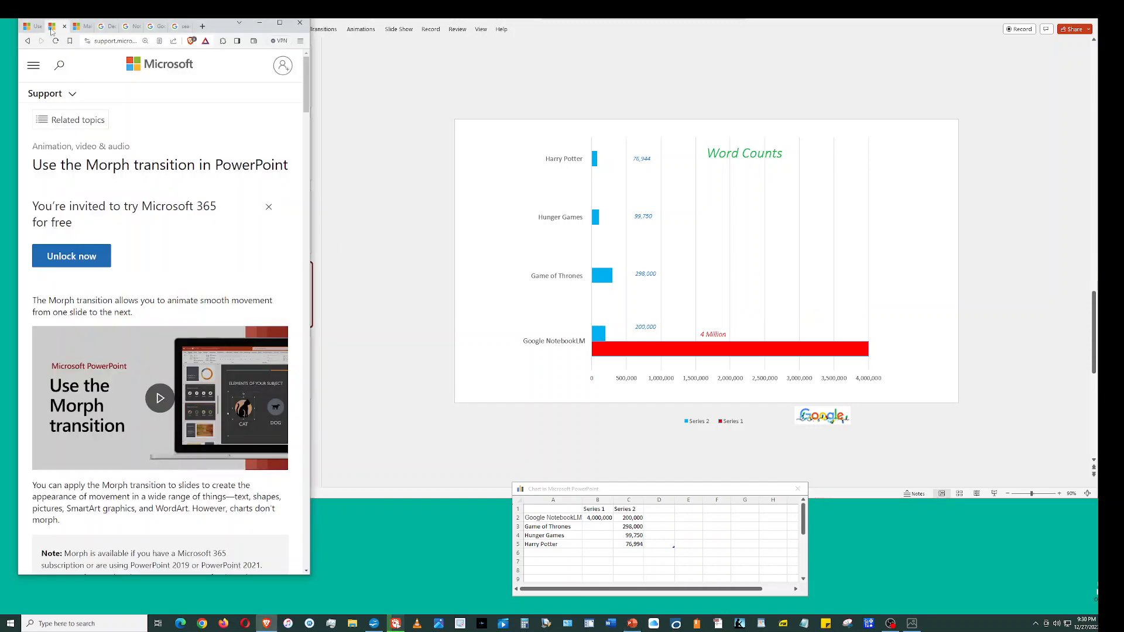
{"action": "left_click_drag", "start_coordinate": [305, 97], "coordinate": [311, 157]}
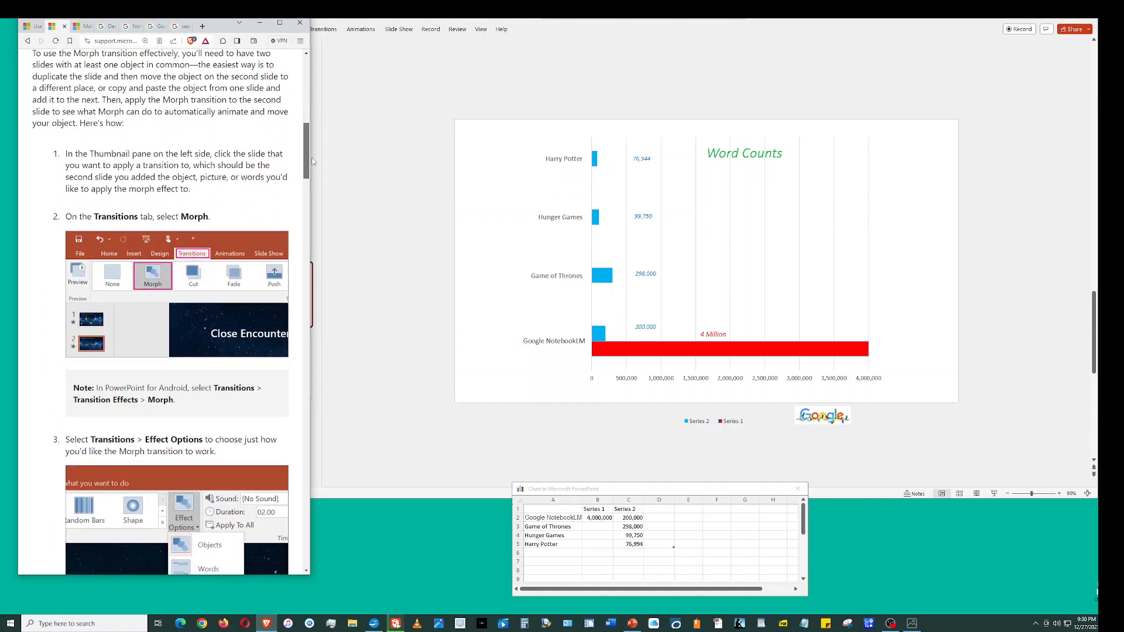
{"action": "left_click_drag", "start_coordinate": [311, 159], "coordinate": [311, 160]}
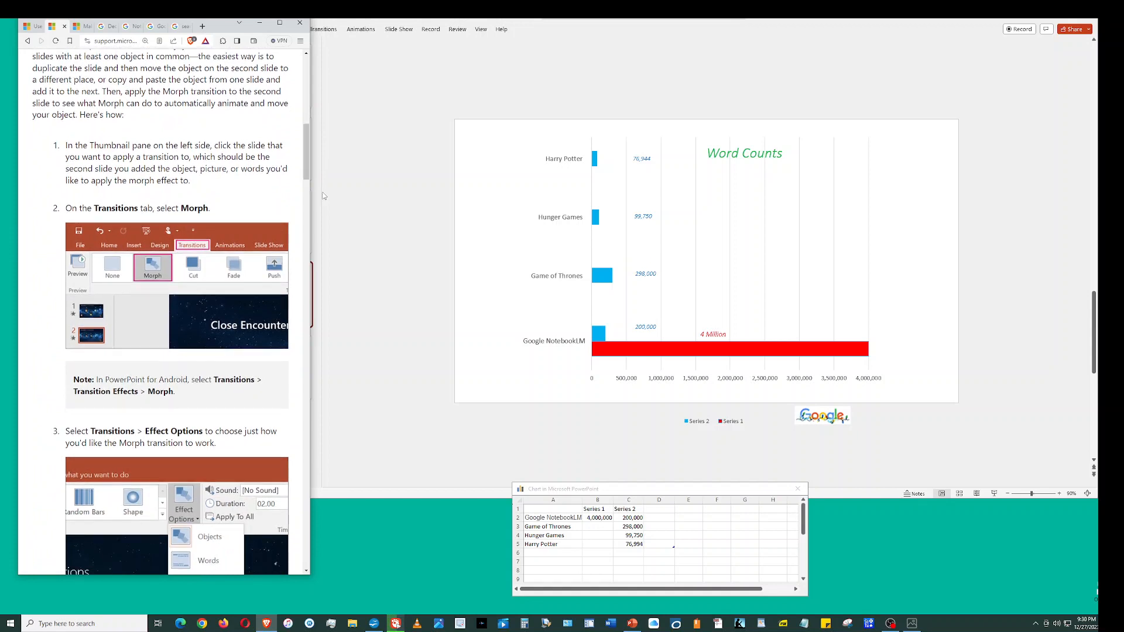
Step: Return to PowerPoint and review the description of the Morph transition for slide 4 without applying a different one
{"action": "left_click", "coordinate": [365, 193]}
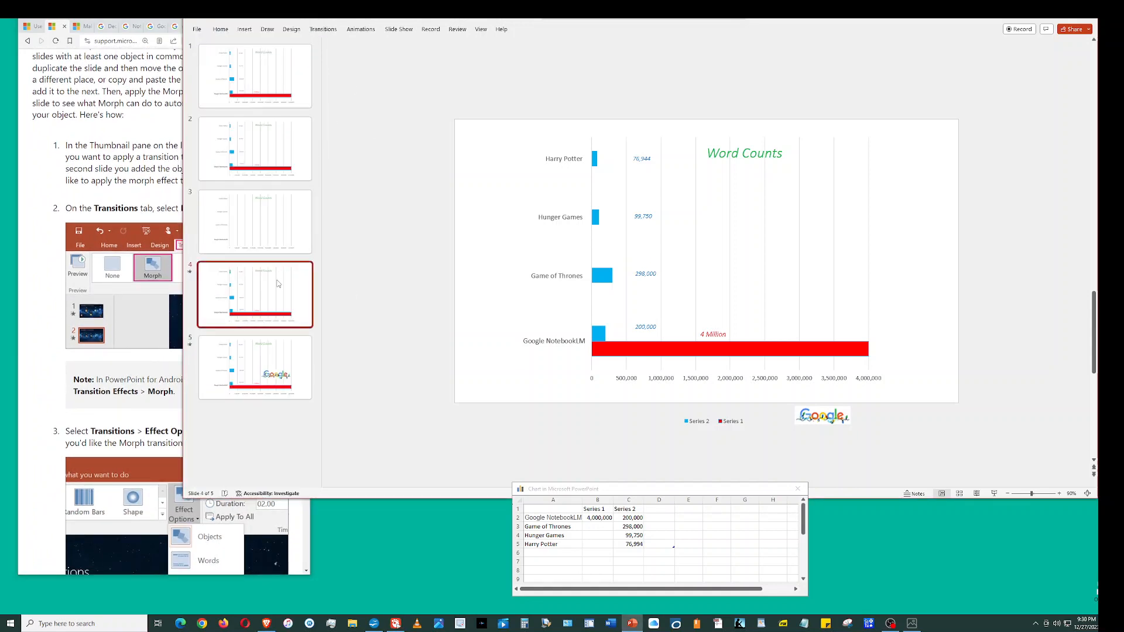
{"action": "left_click", "coordinate": [322, 30]}
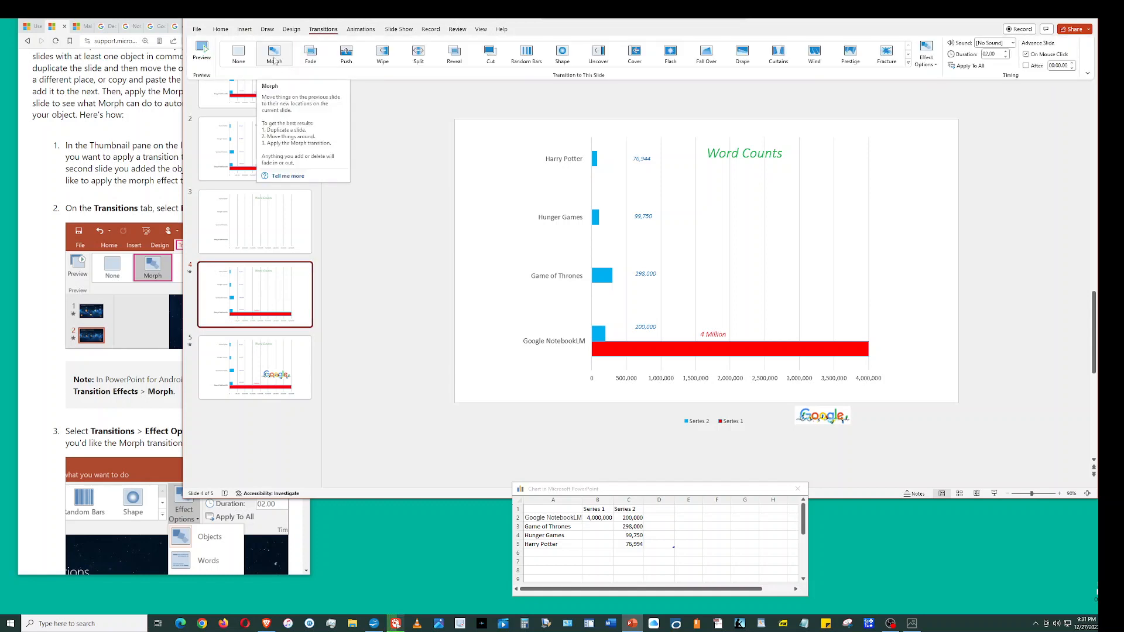
{"action": "left_click", "coordinate": [356, 278]}
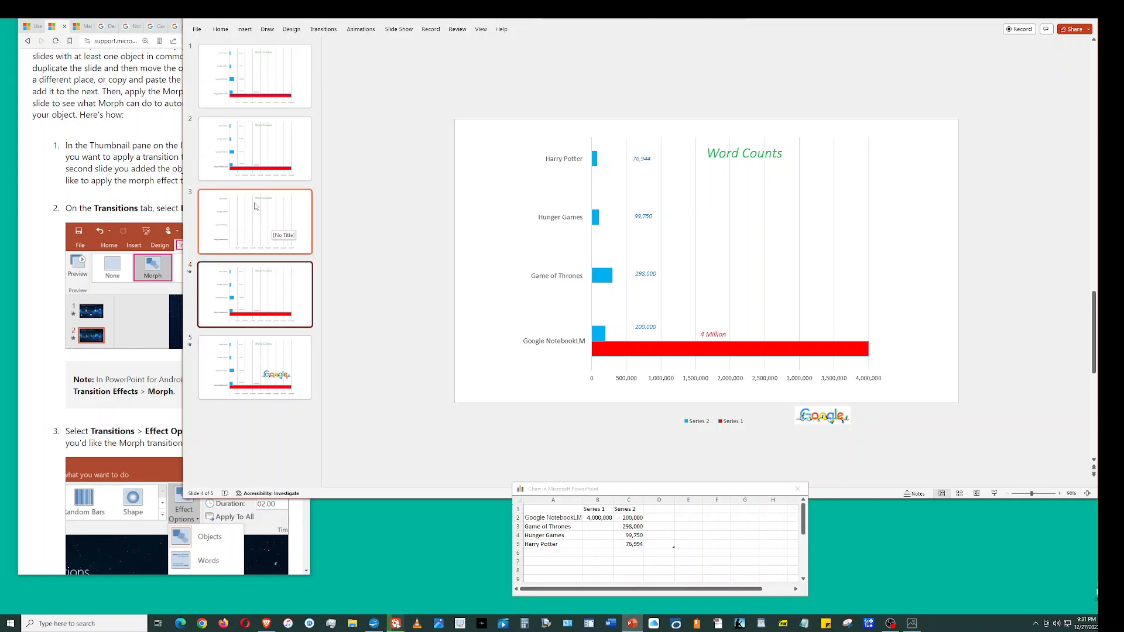
Step: Show the slide options for slide 2
{"action": "right_click", "coordinate": [293, 147]}
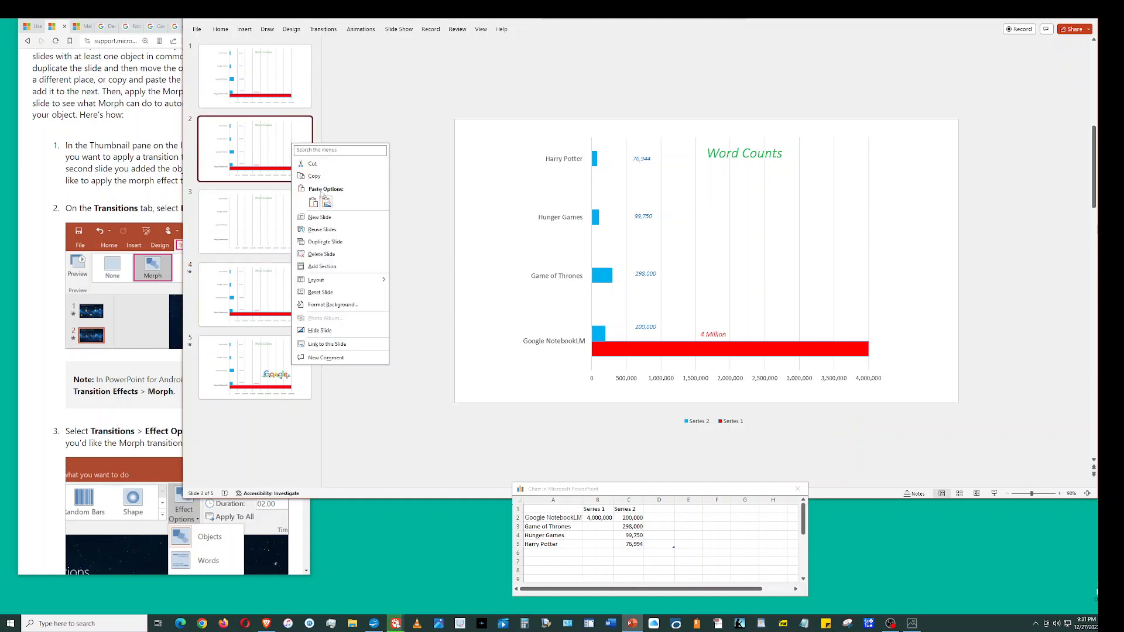